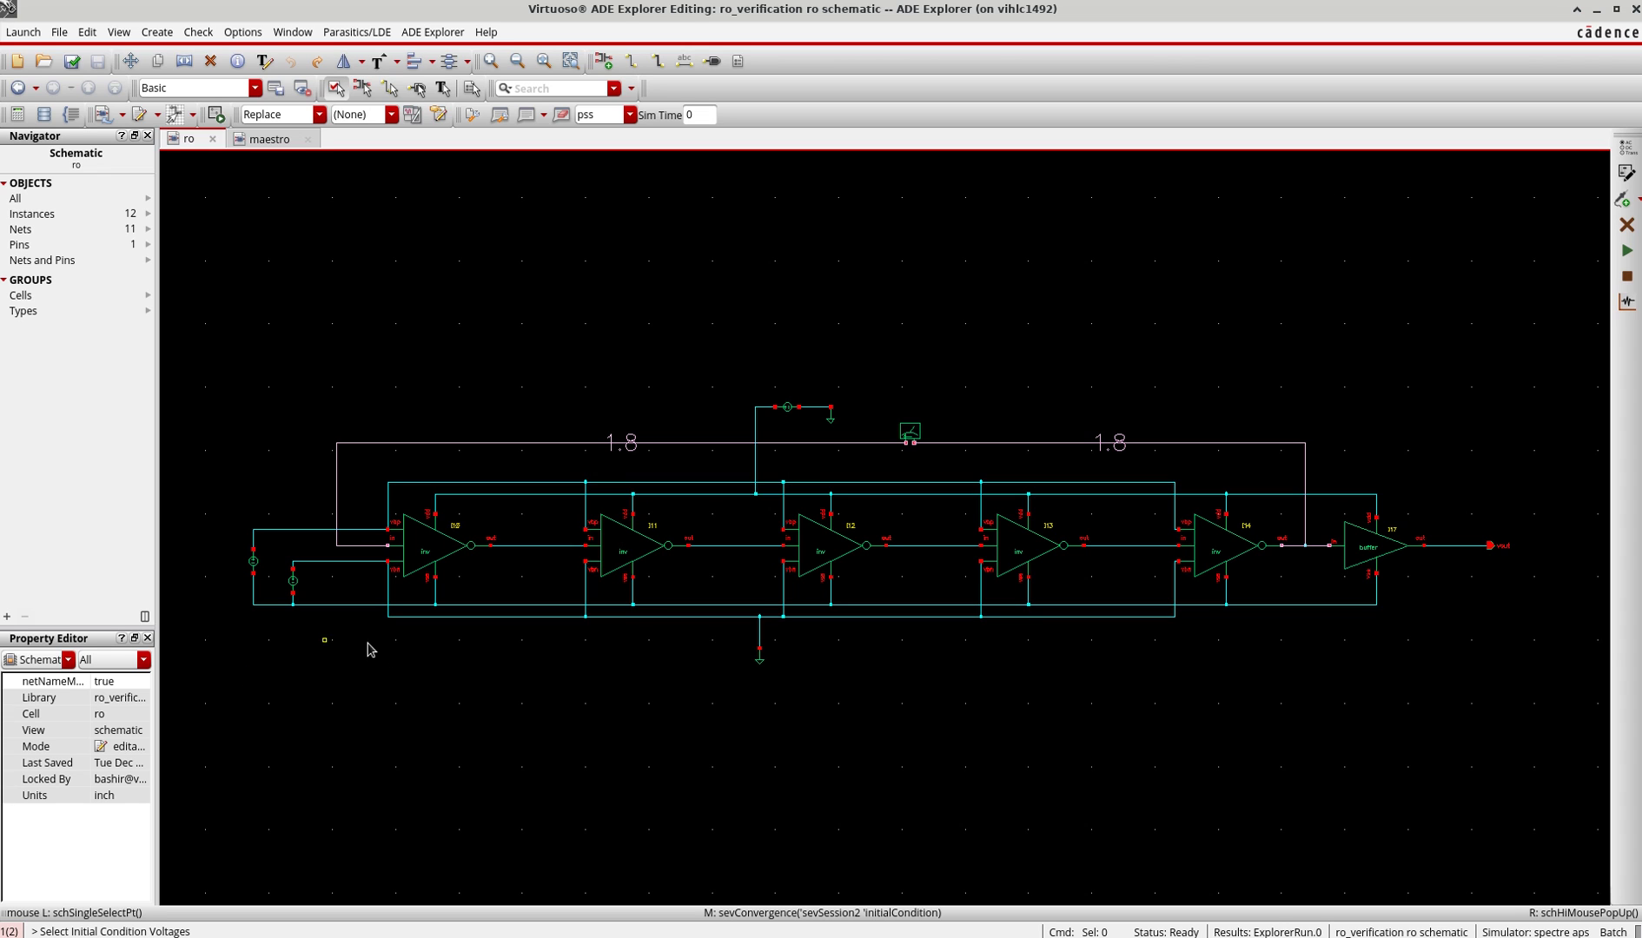
# Step: Select inverter instance I12, then add a new analysis in the maestro setup and choose pnoise
pyautogui.click(834, 556)
pyautogui.click(264, 141)
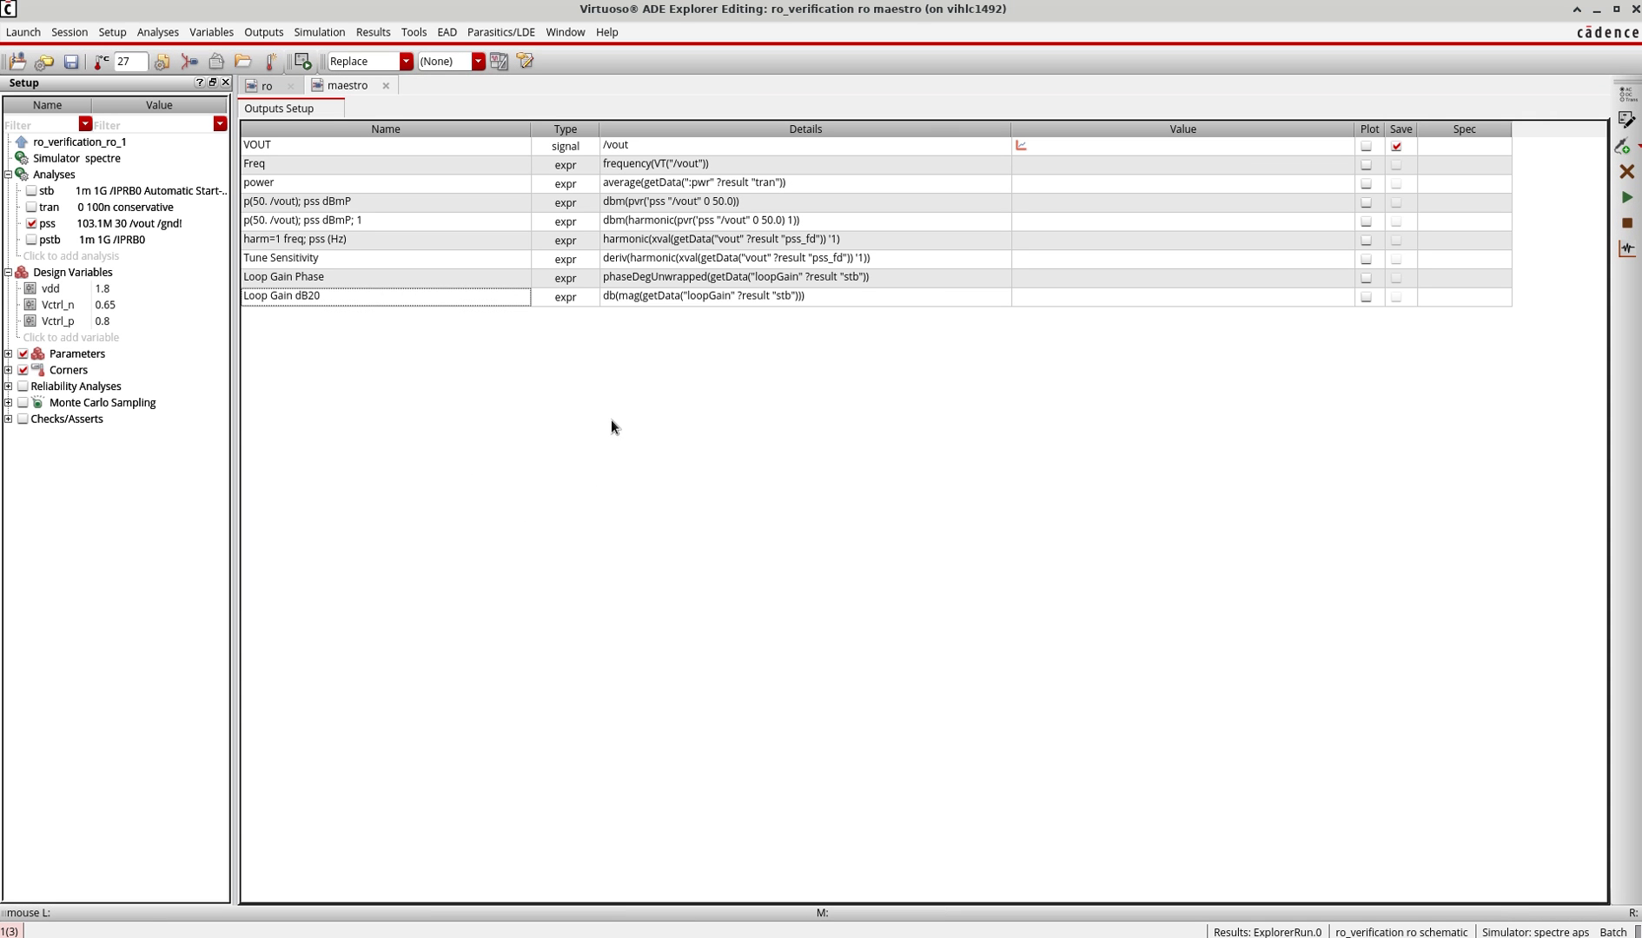
pyautogui.click(63, 254)
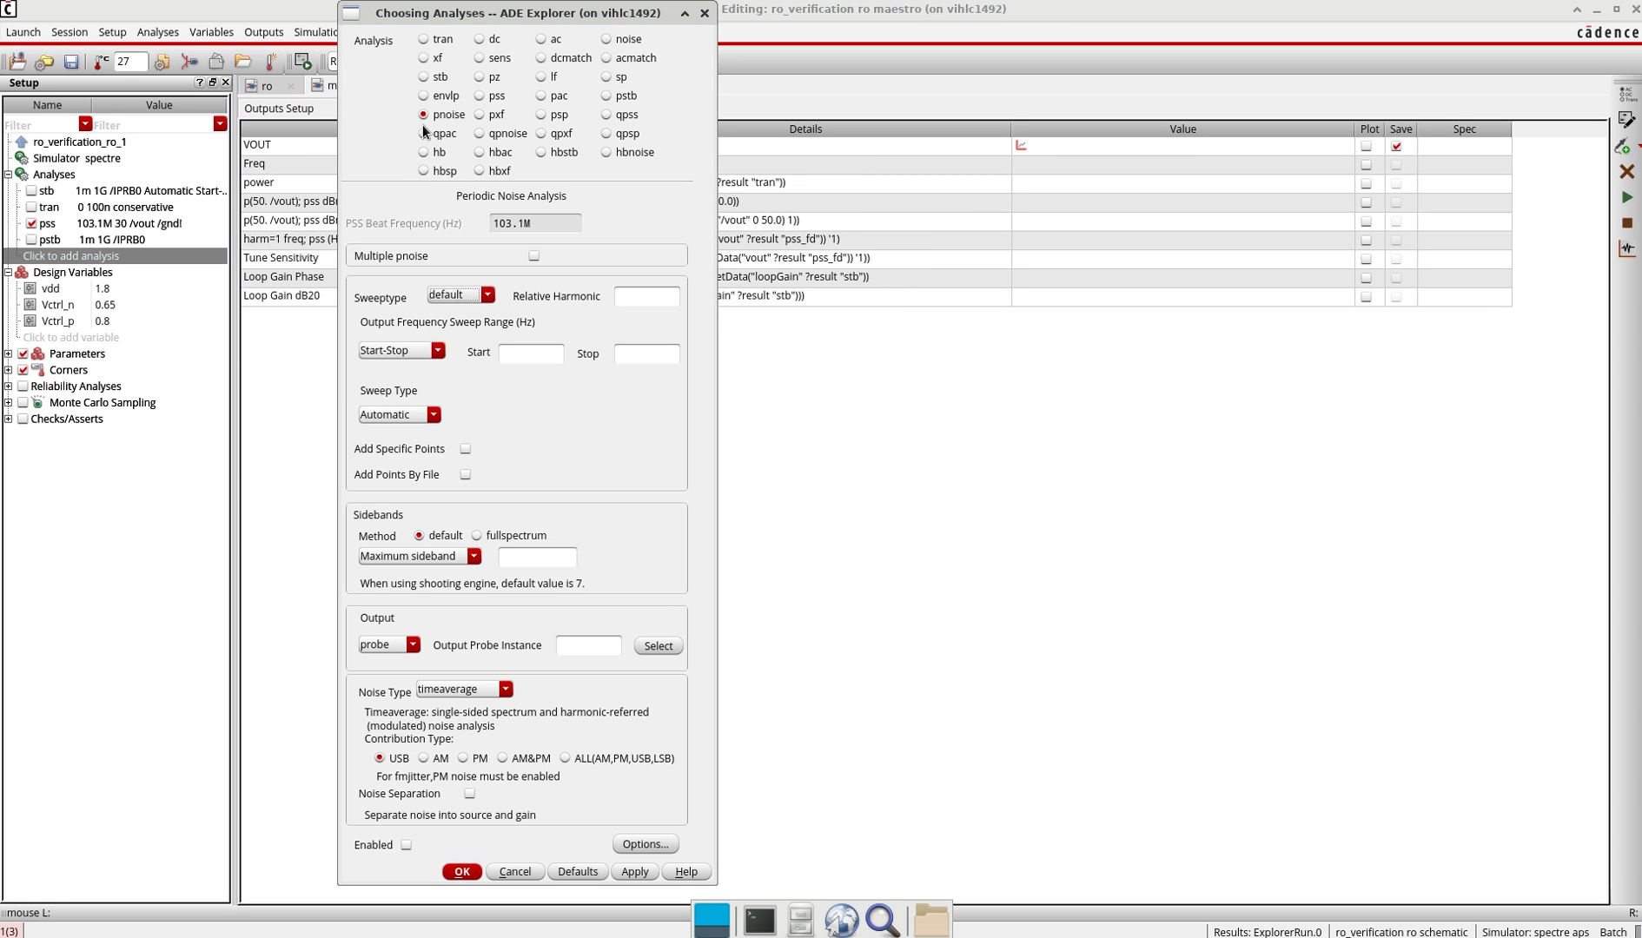
pyautogui.click(444, 122)
# Step: Compare the pxf, pac and pstb analysis forms, then return to the pnoise form (beat frequency 103.1M)
pyautogui.click(489, 113)
pyautogui.click(550, 96)
pyautogui.click(621, 98)
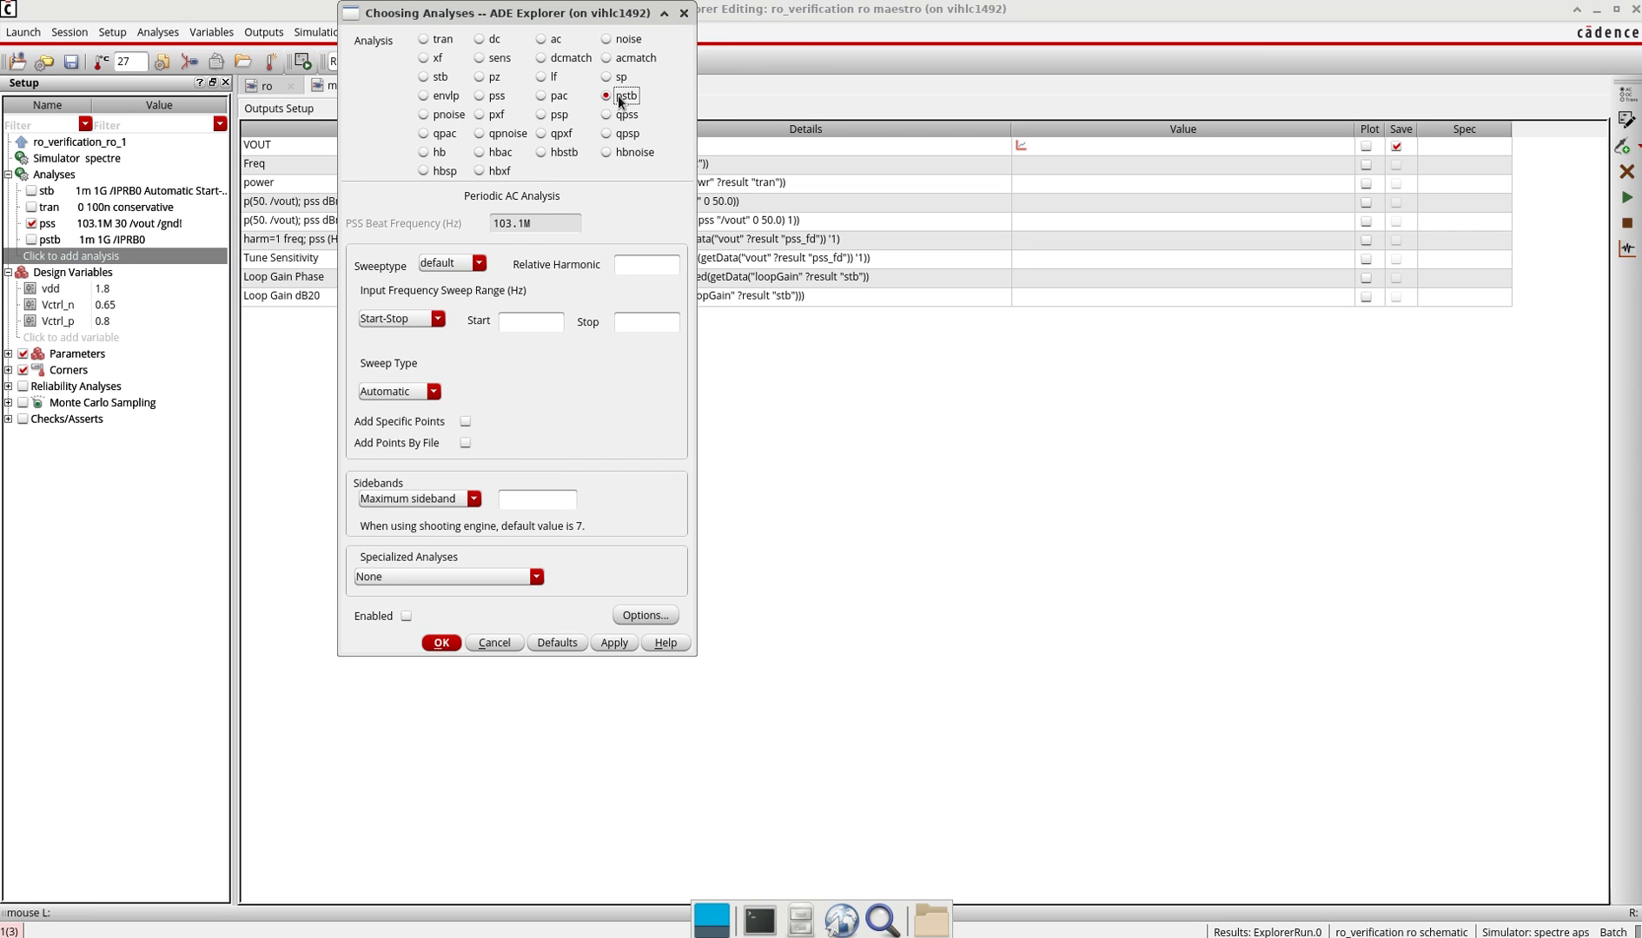
pyautogui.click(453, 117)
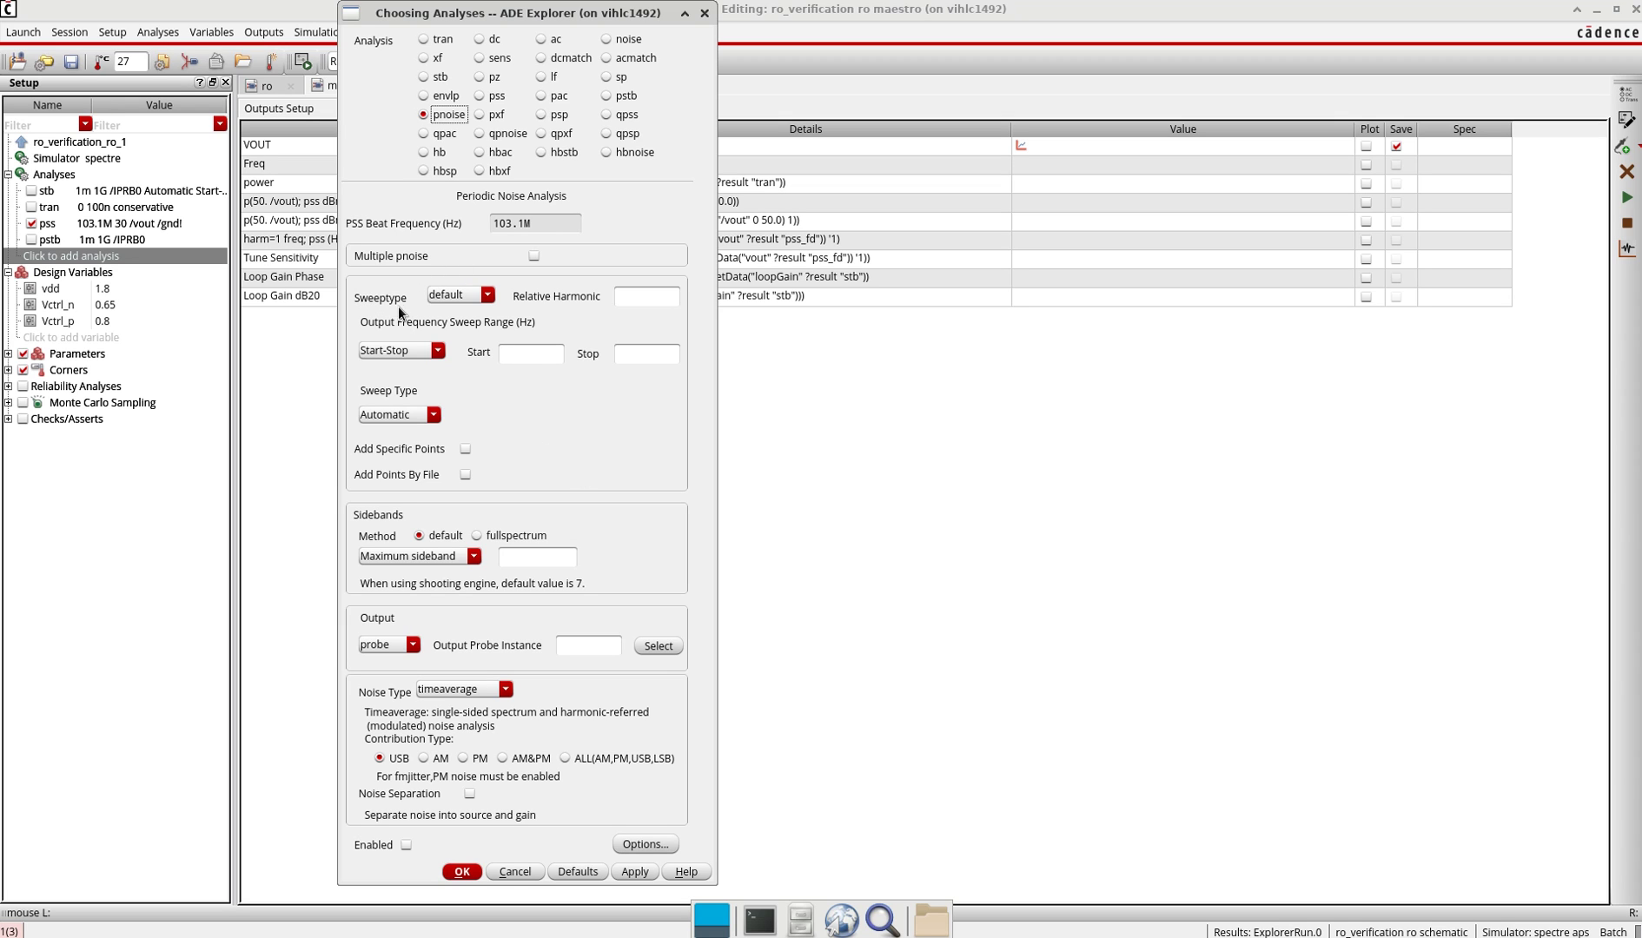
# Step: Make the pnoise sweep relative to harmonic 1, from 1m to 2M, with fullspectrum sidebands
pyautogui.click(466, 295)
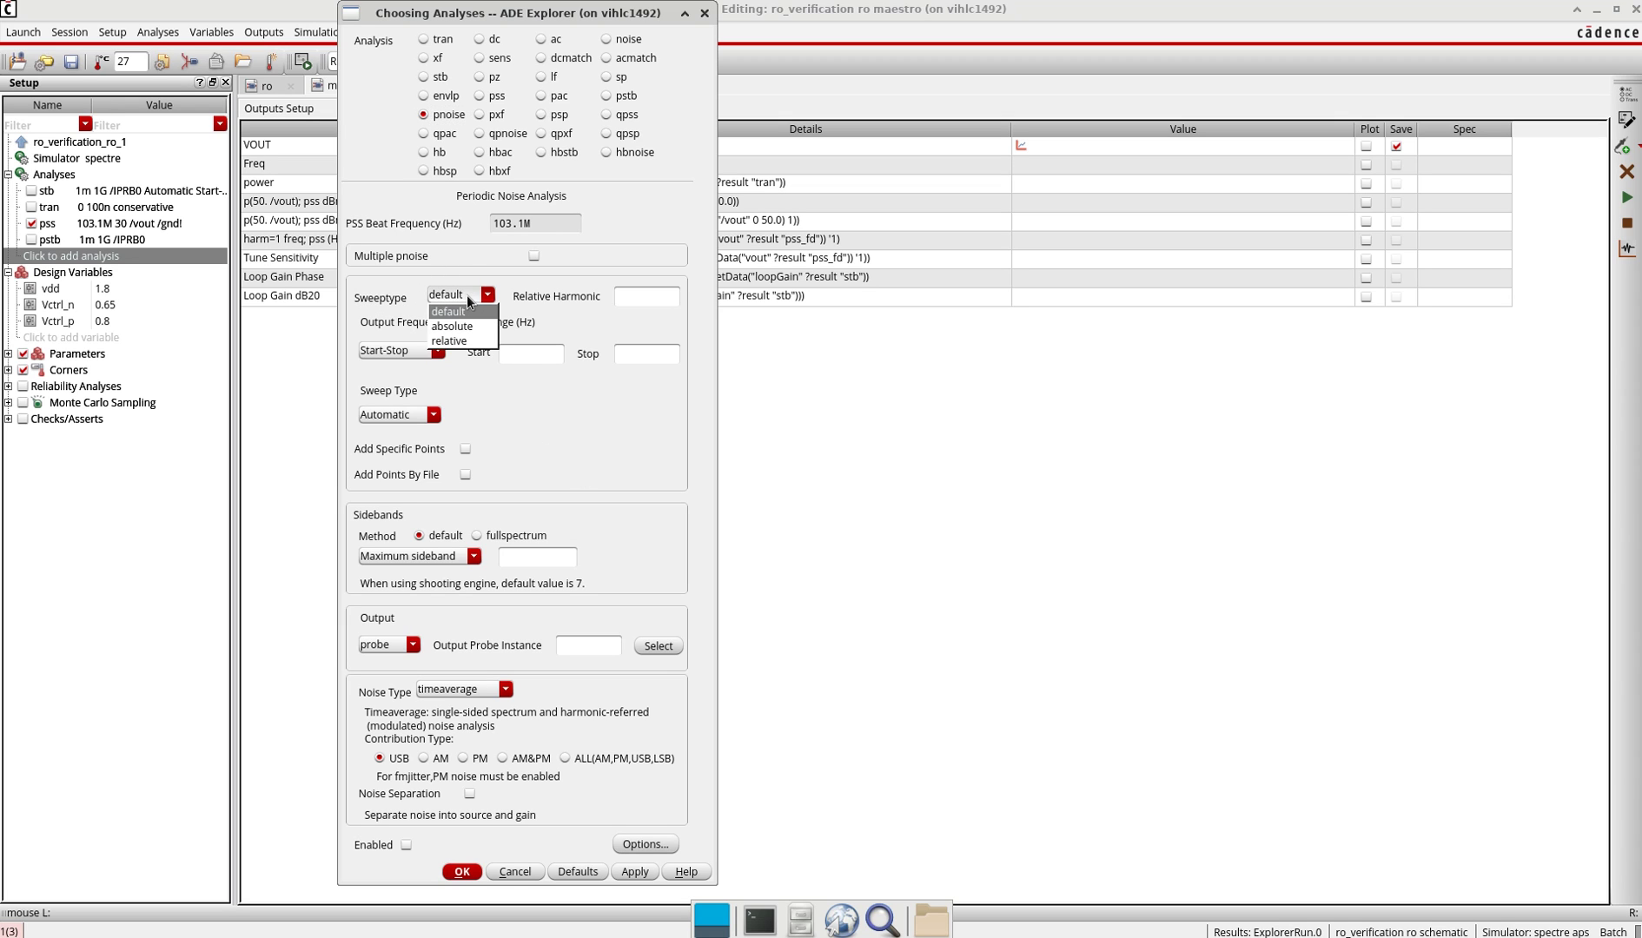
pyautogui.click(463, 341)
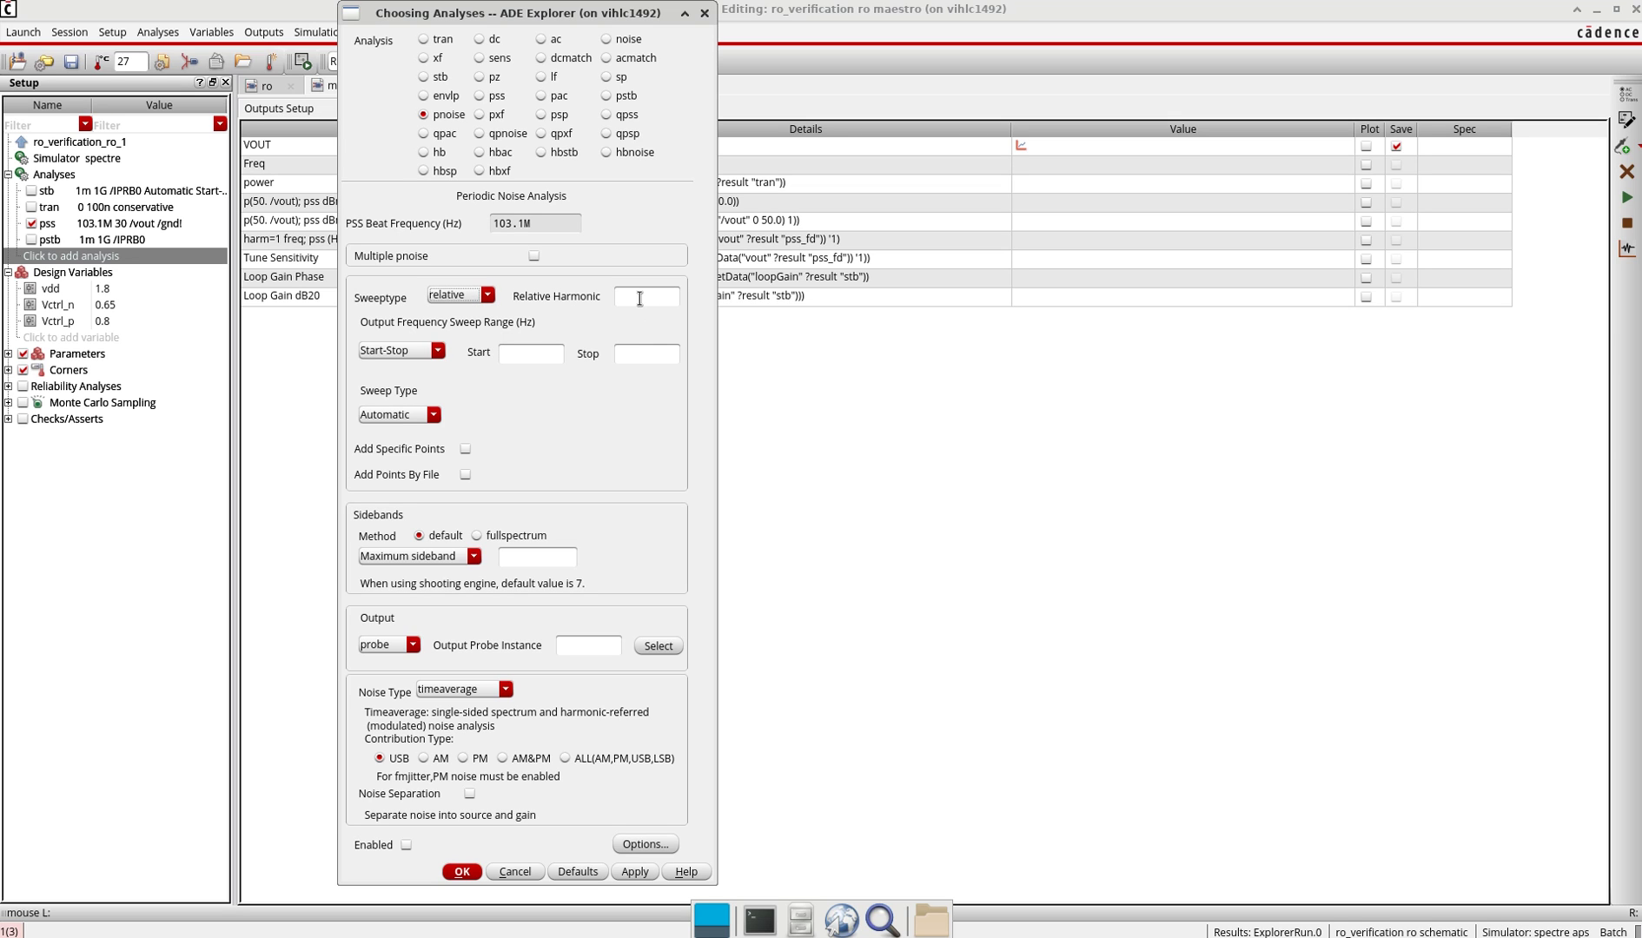
pyautogui.click(643, 298)
pyautogui.click(525, 353)
pyautogui.write('1m')
pyautogui.click(644, 353)
pyautogui.write('2')
pyautogui.write('5M')
pyautogui.click(490, 535)
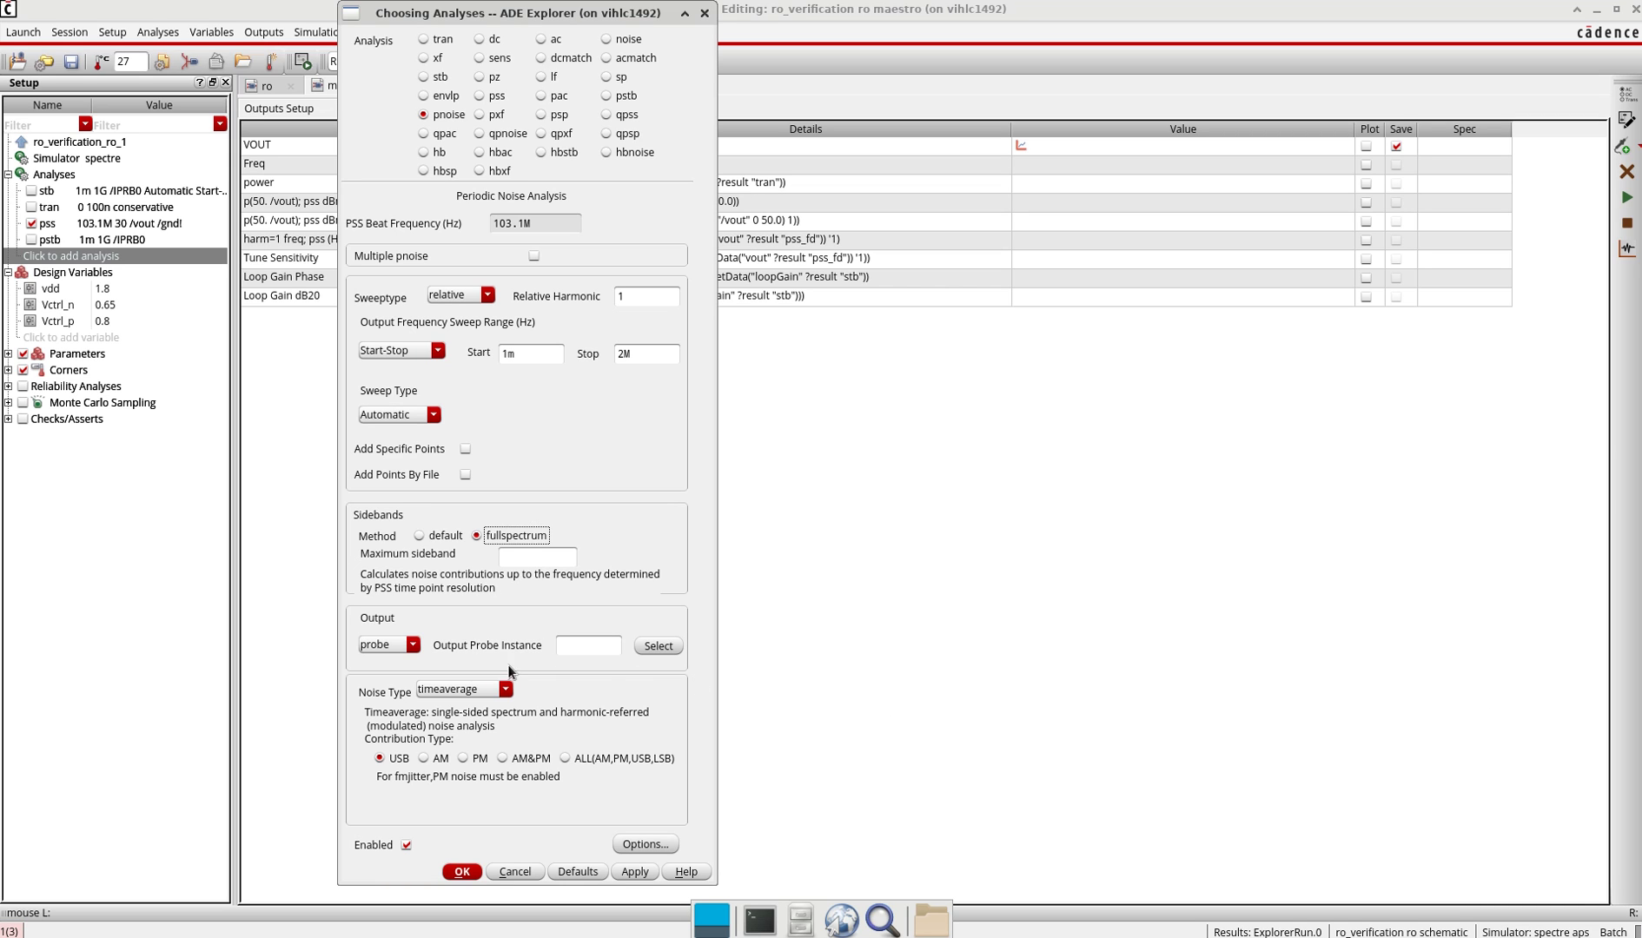
# Step: Set the pnoise output to voltage, /vout versus /gnd! from the schematic, with ALL contribution types
pyautogui.click(414, 647)
pyautogui.click(398, 663)
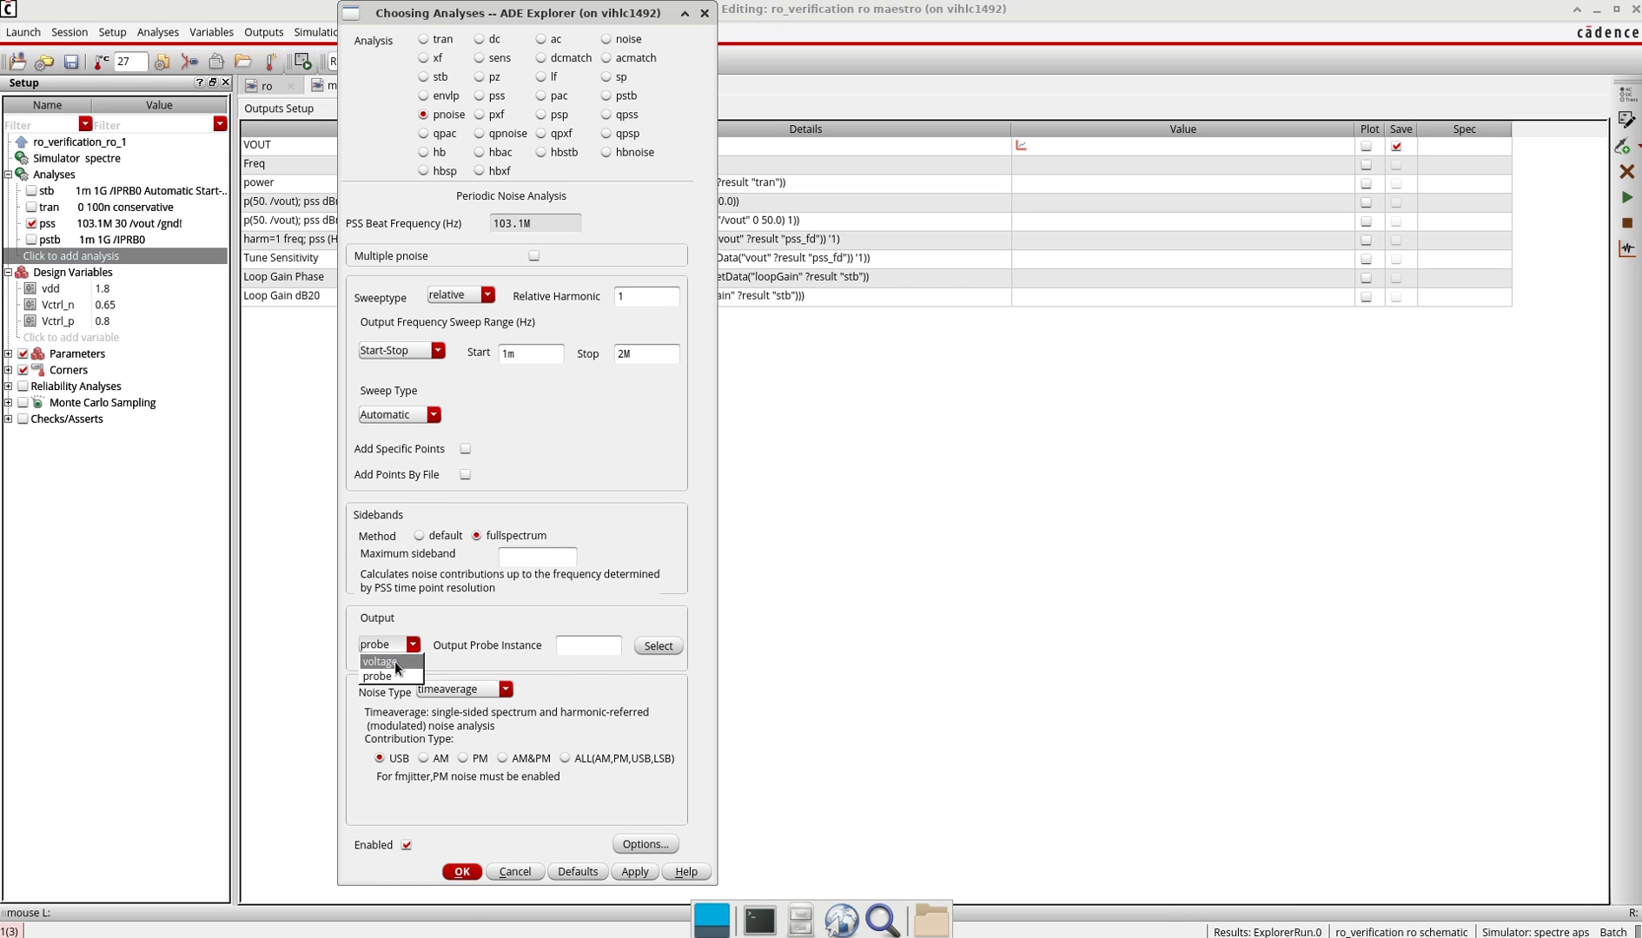
pyautogui.click(562, 599)
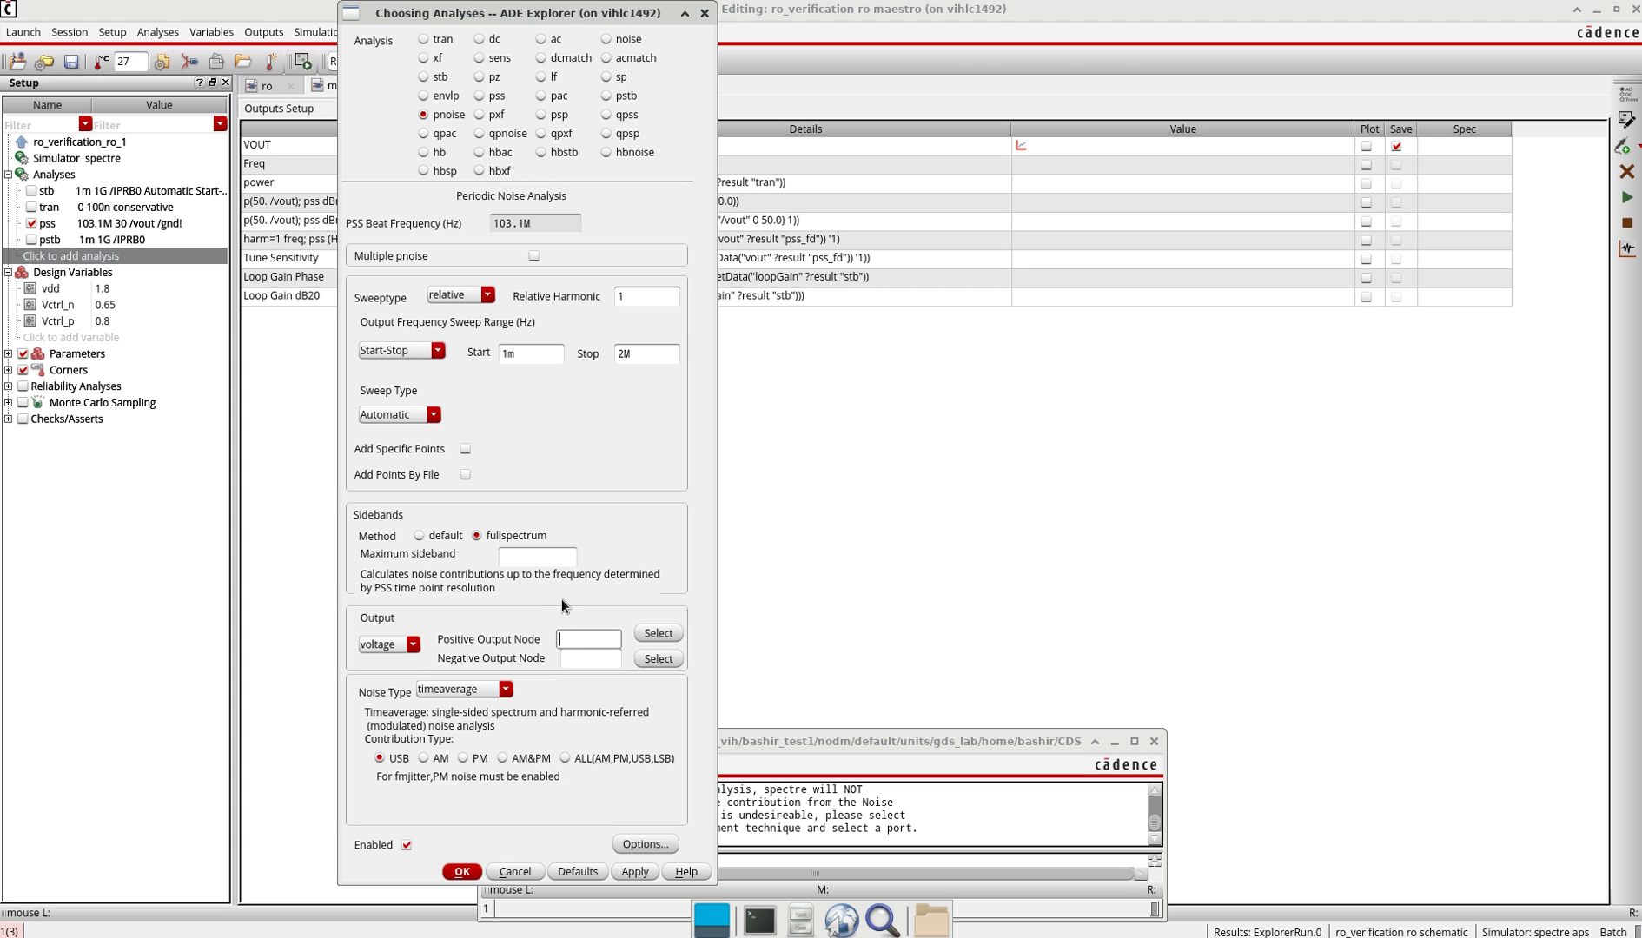
pyautogui.click(658, 633)
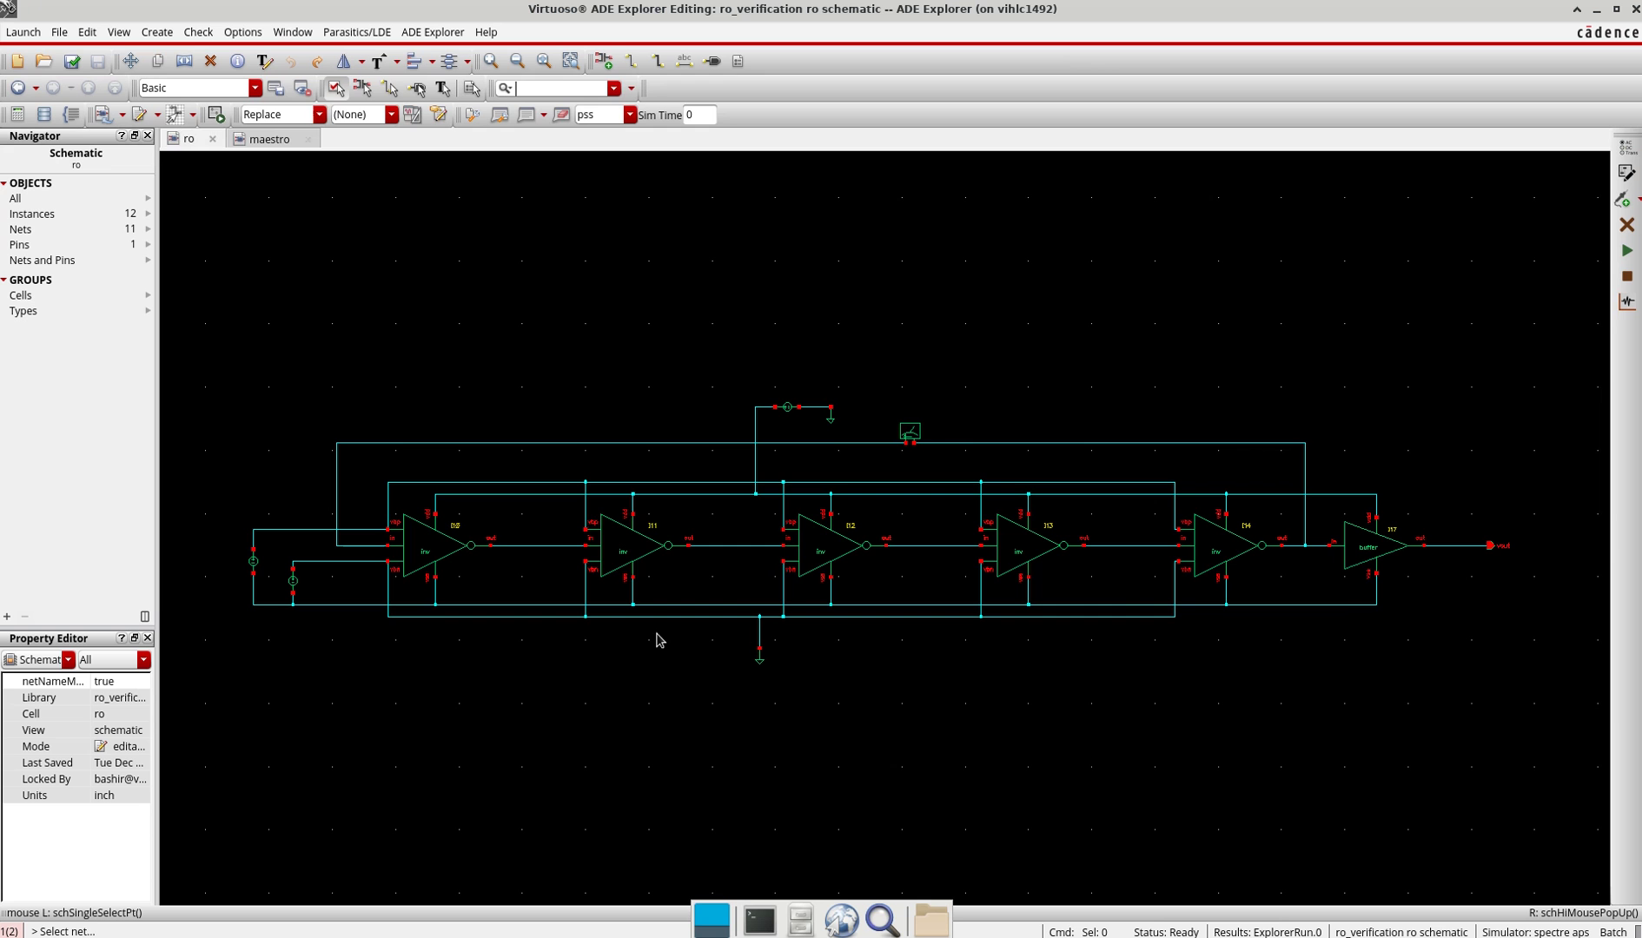
pyautogui.click(1468, 547)
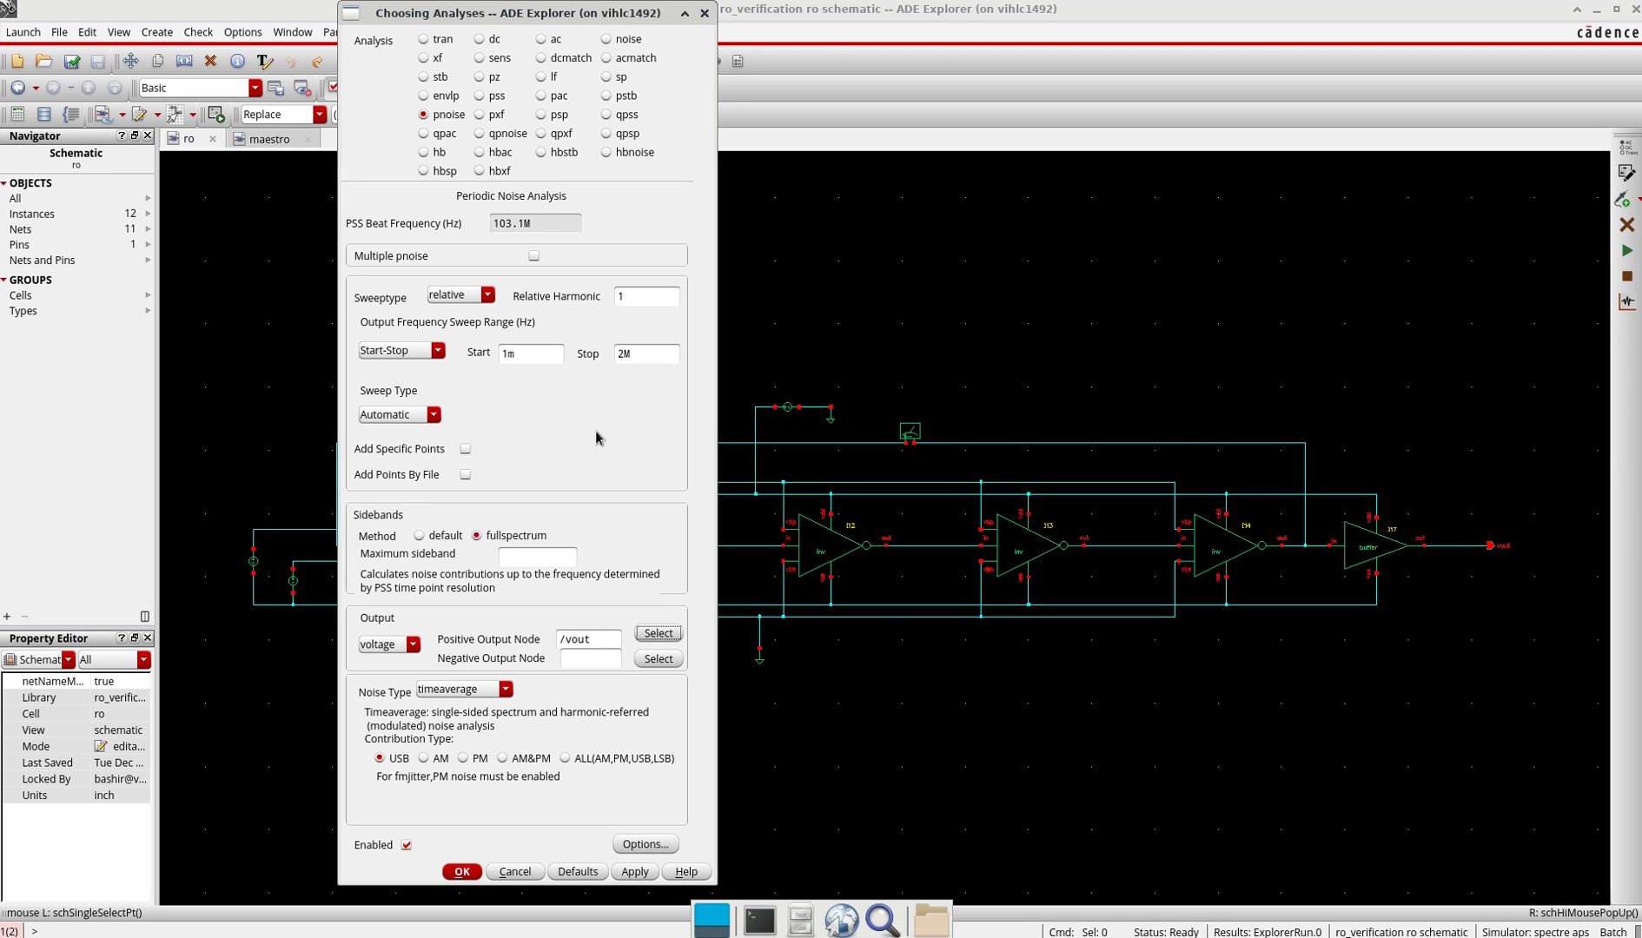
pyautogui.click(662, 658)
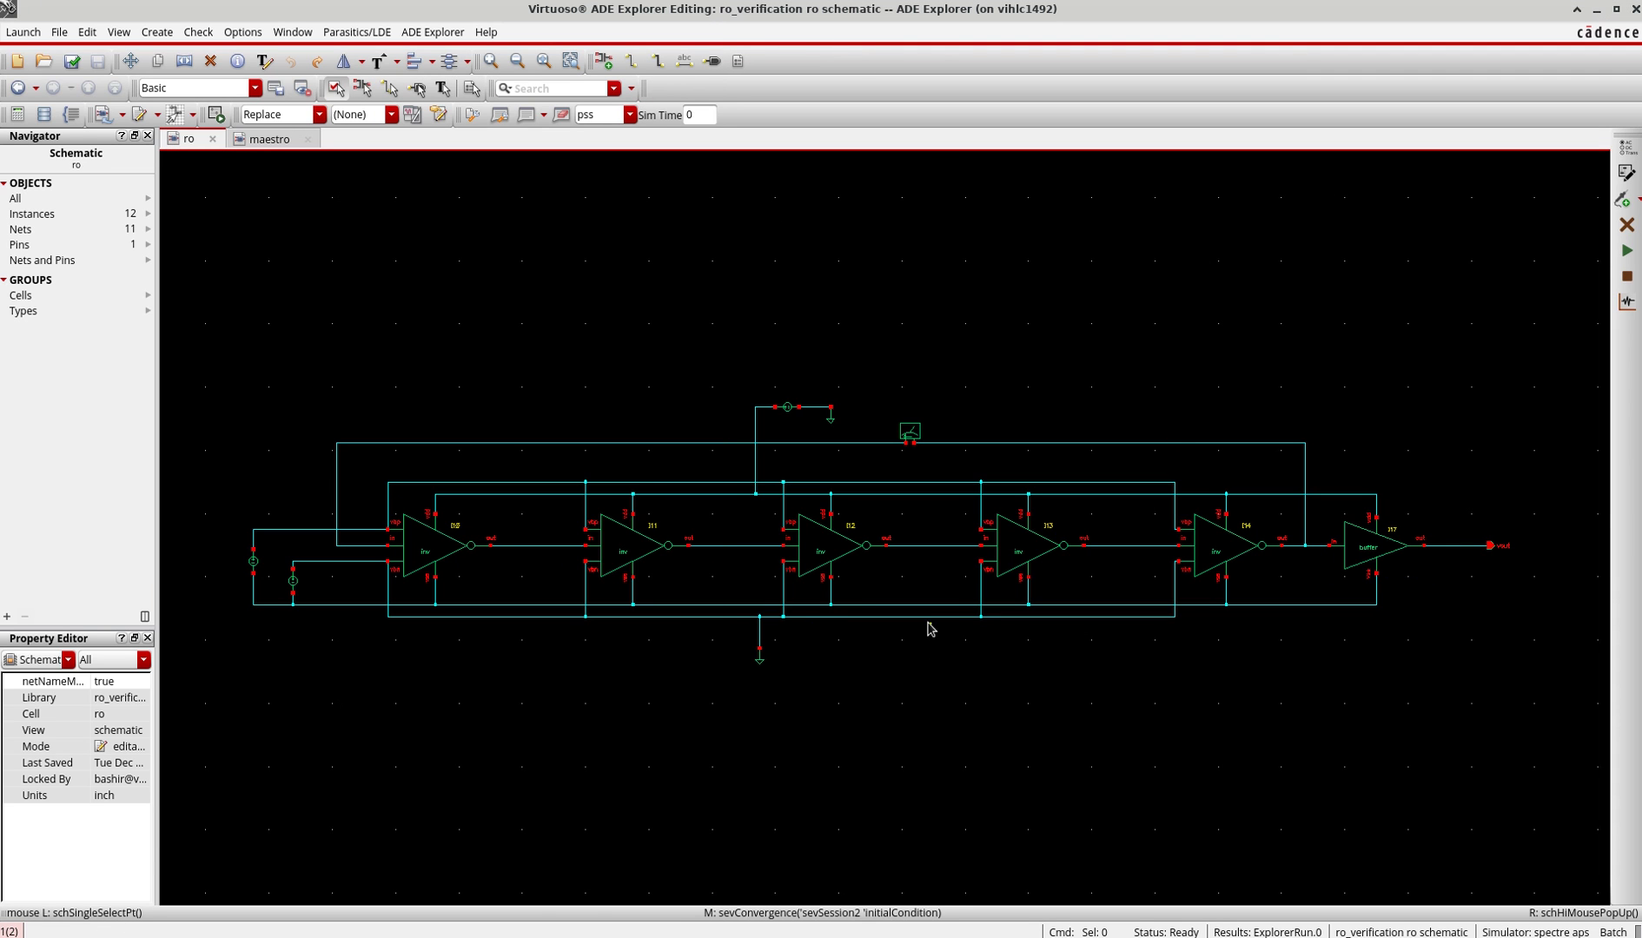
pyautogui.click(924, 618)
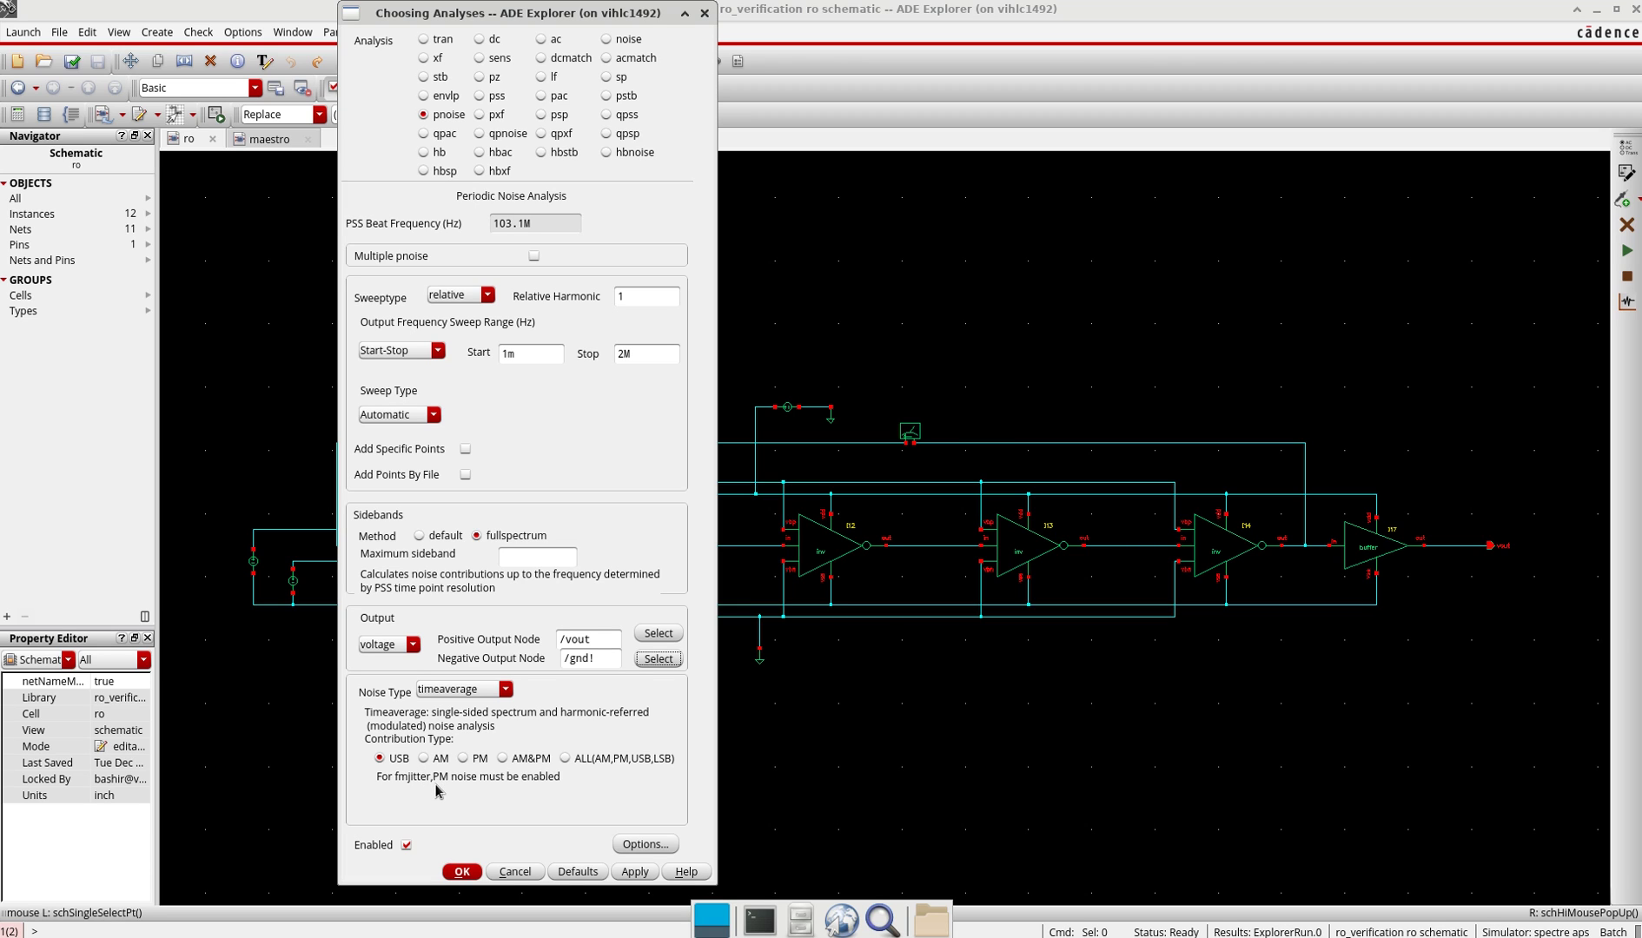
pyautogui.click(566, 759)
# Step: Save the pnoise analysis and run the maestro simulation, confirming the spectre log shows 0 errors
pyautogui.click(461, 872)
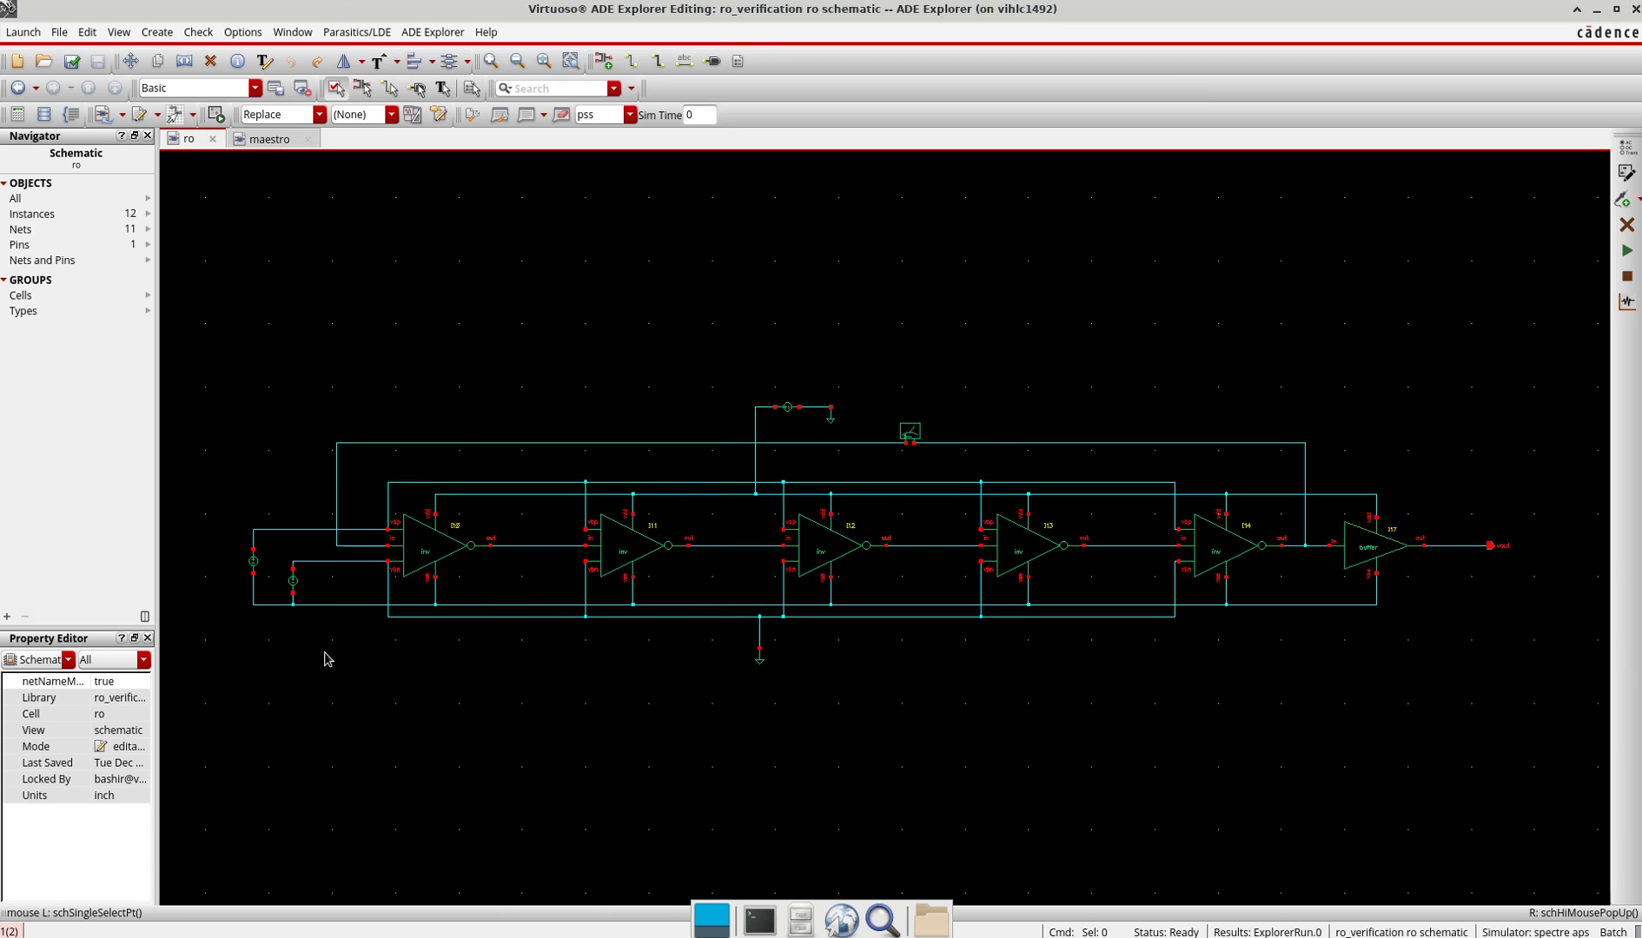
pyautogui.click(266, 140)
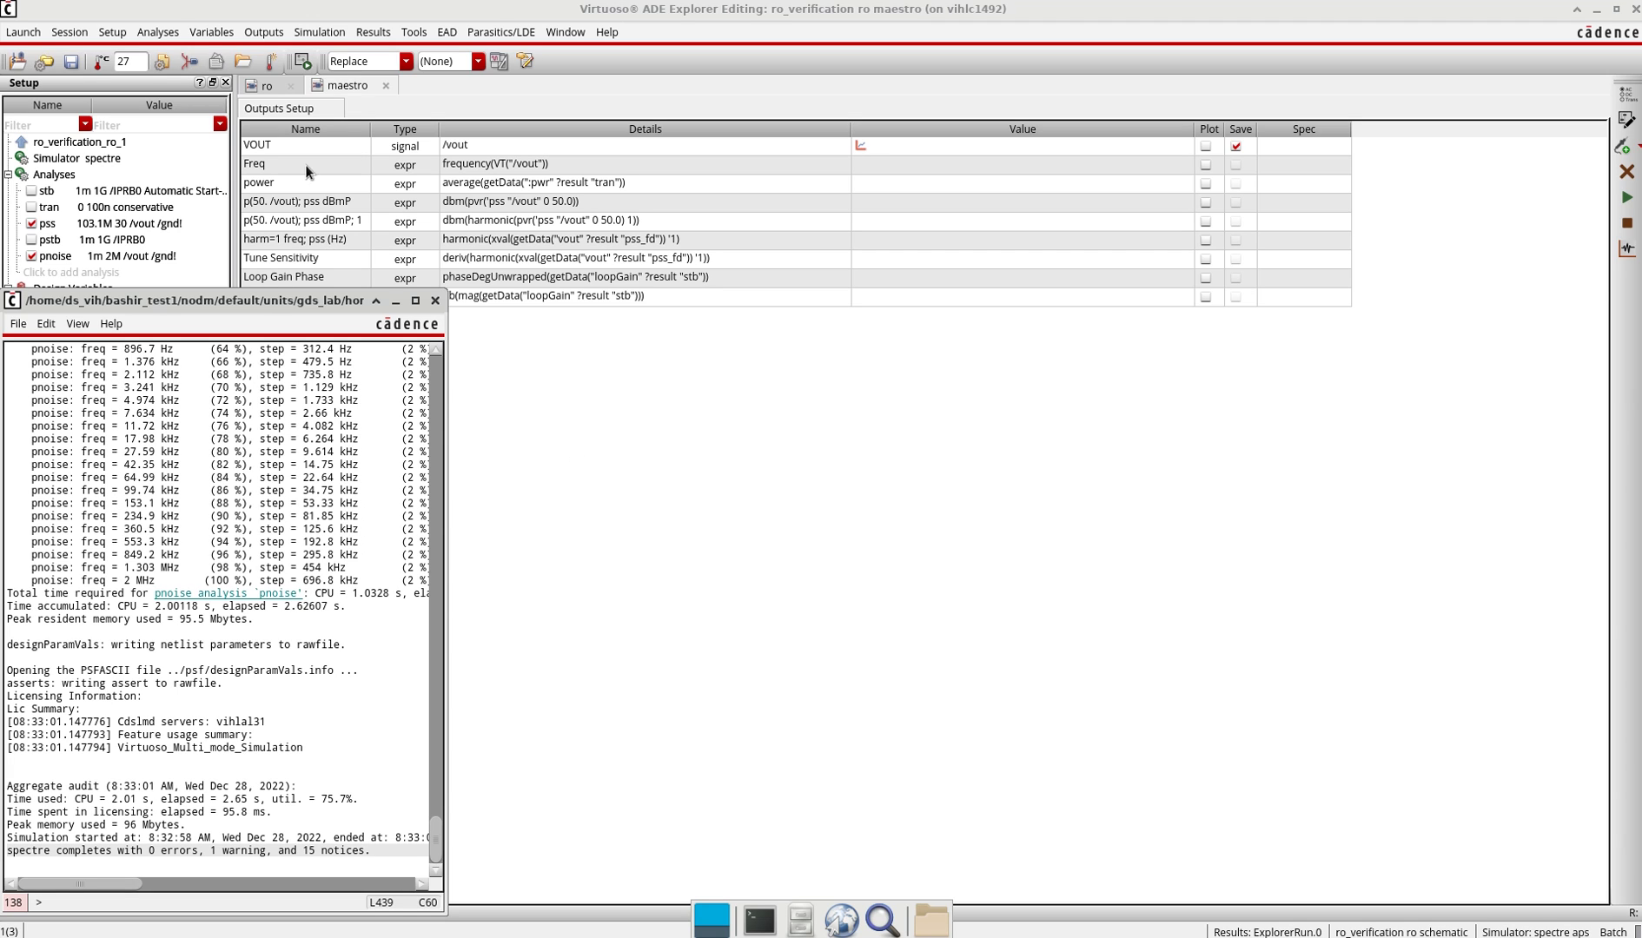
pyautogui.click(310, 33)
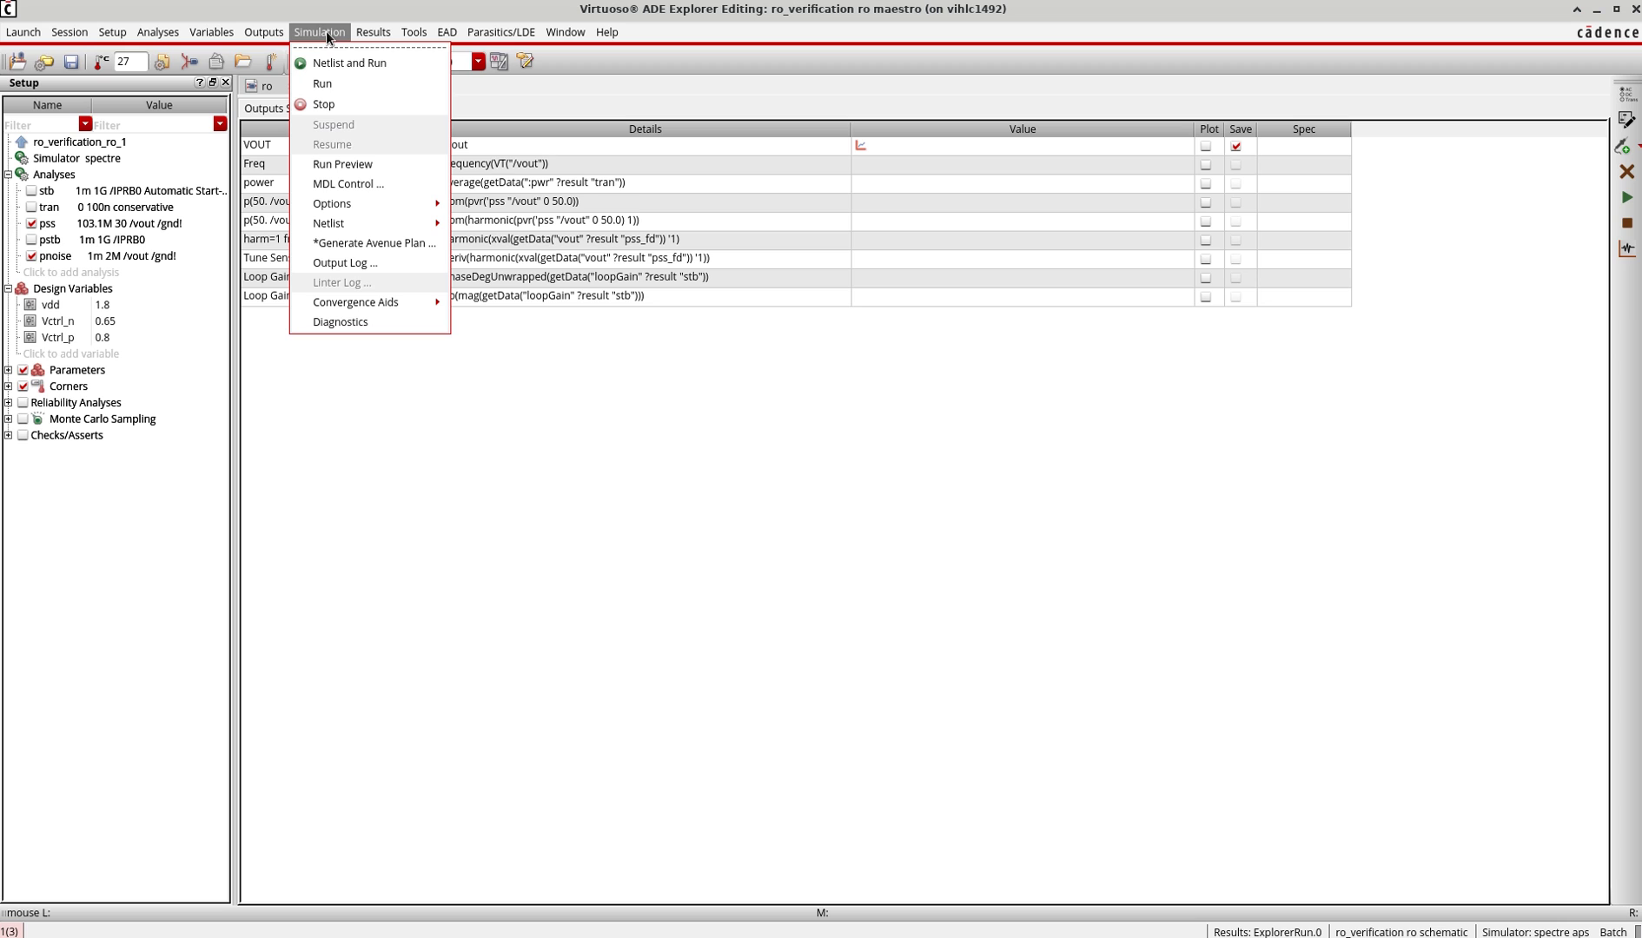
# Step: Open the Direct Plot Main Form for pnoise with PM noise type and the Phase Noise function
pyautogui.moveTo(366, 36)
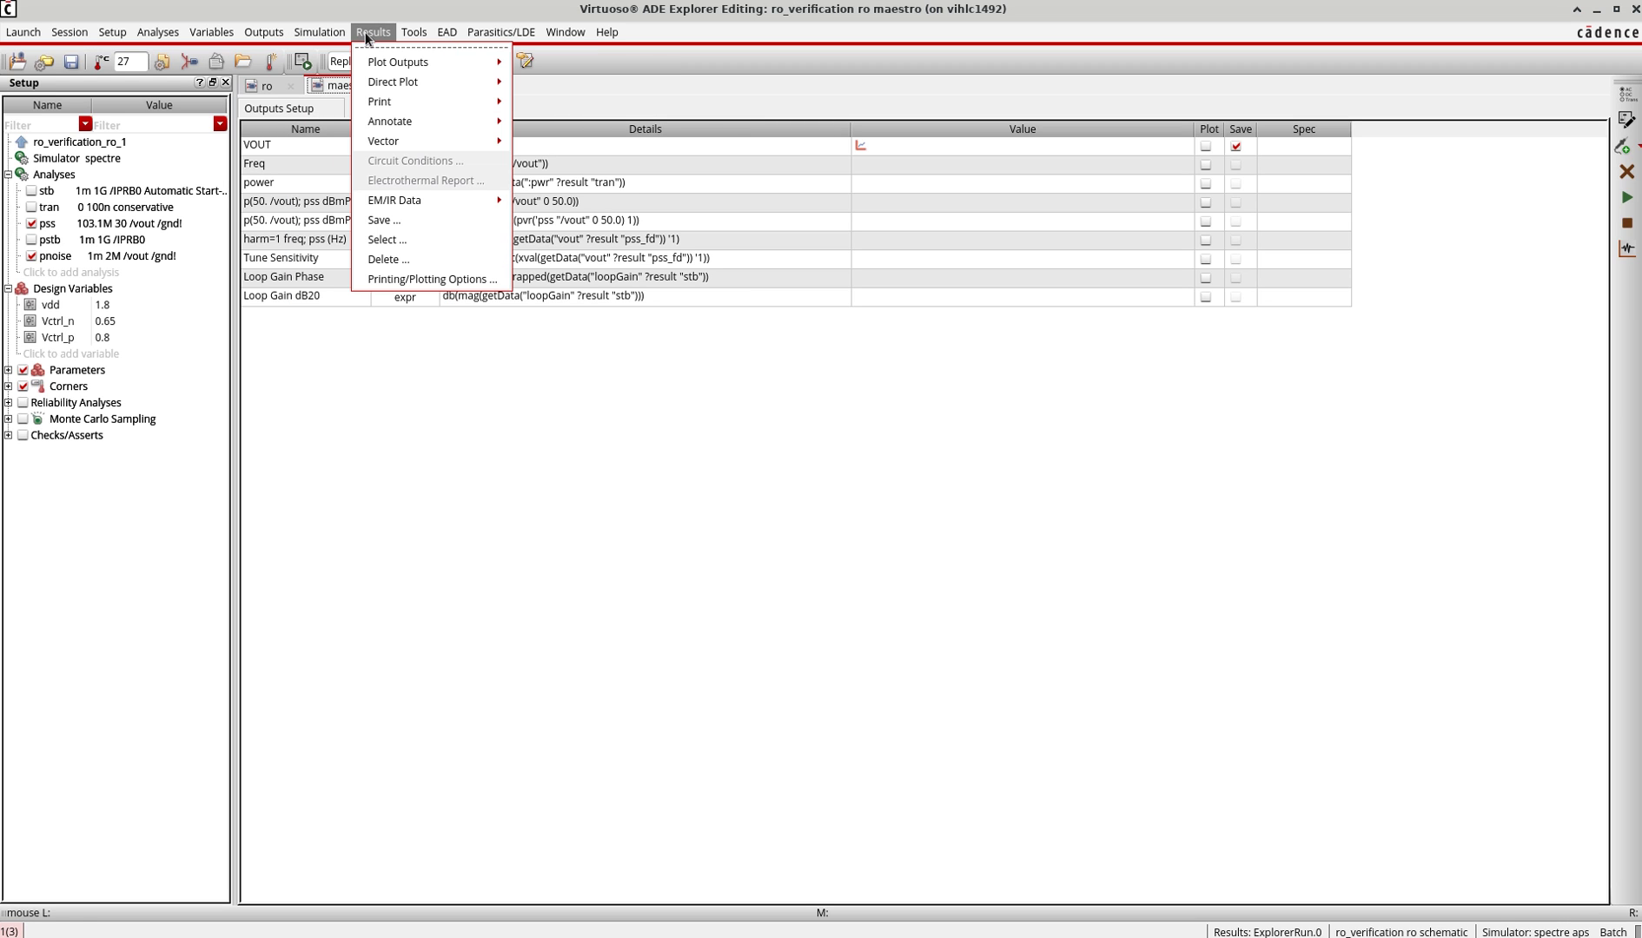
pyautogui.moveTo(380, 84)
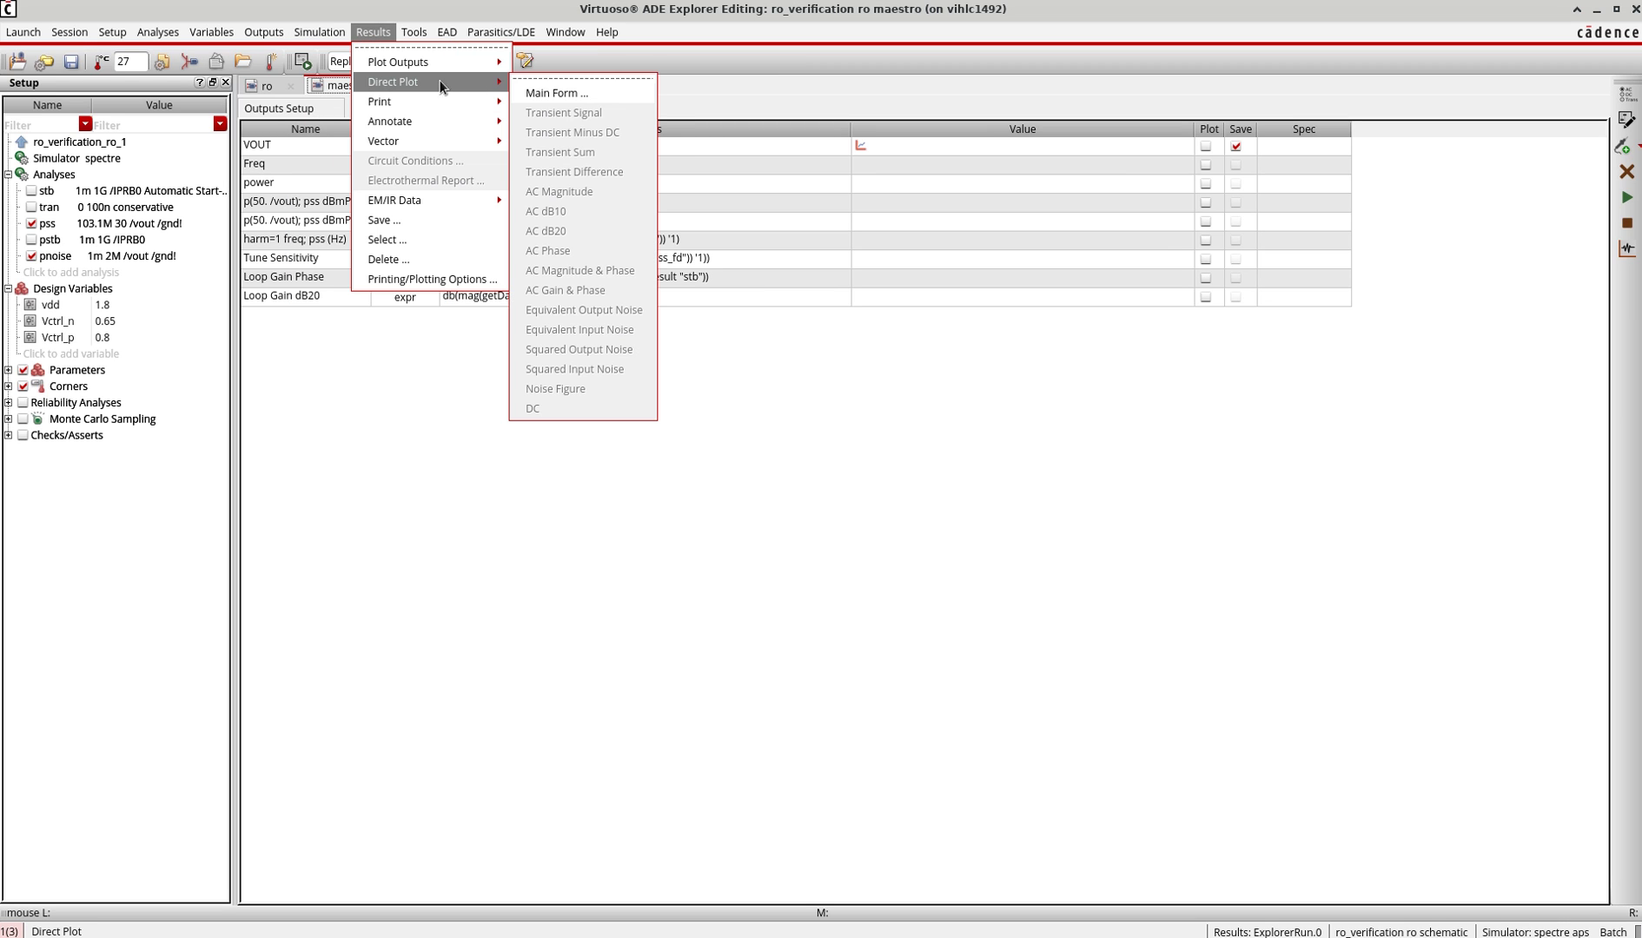
pyautogui.click(549, 91)
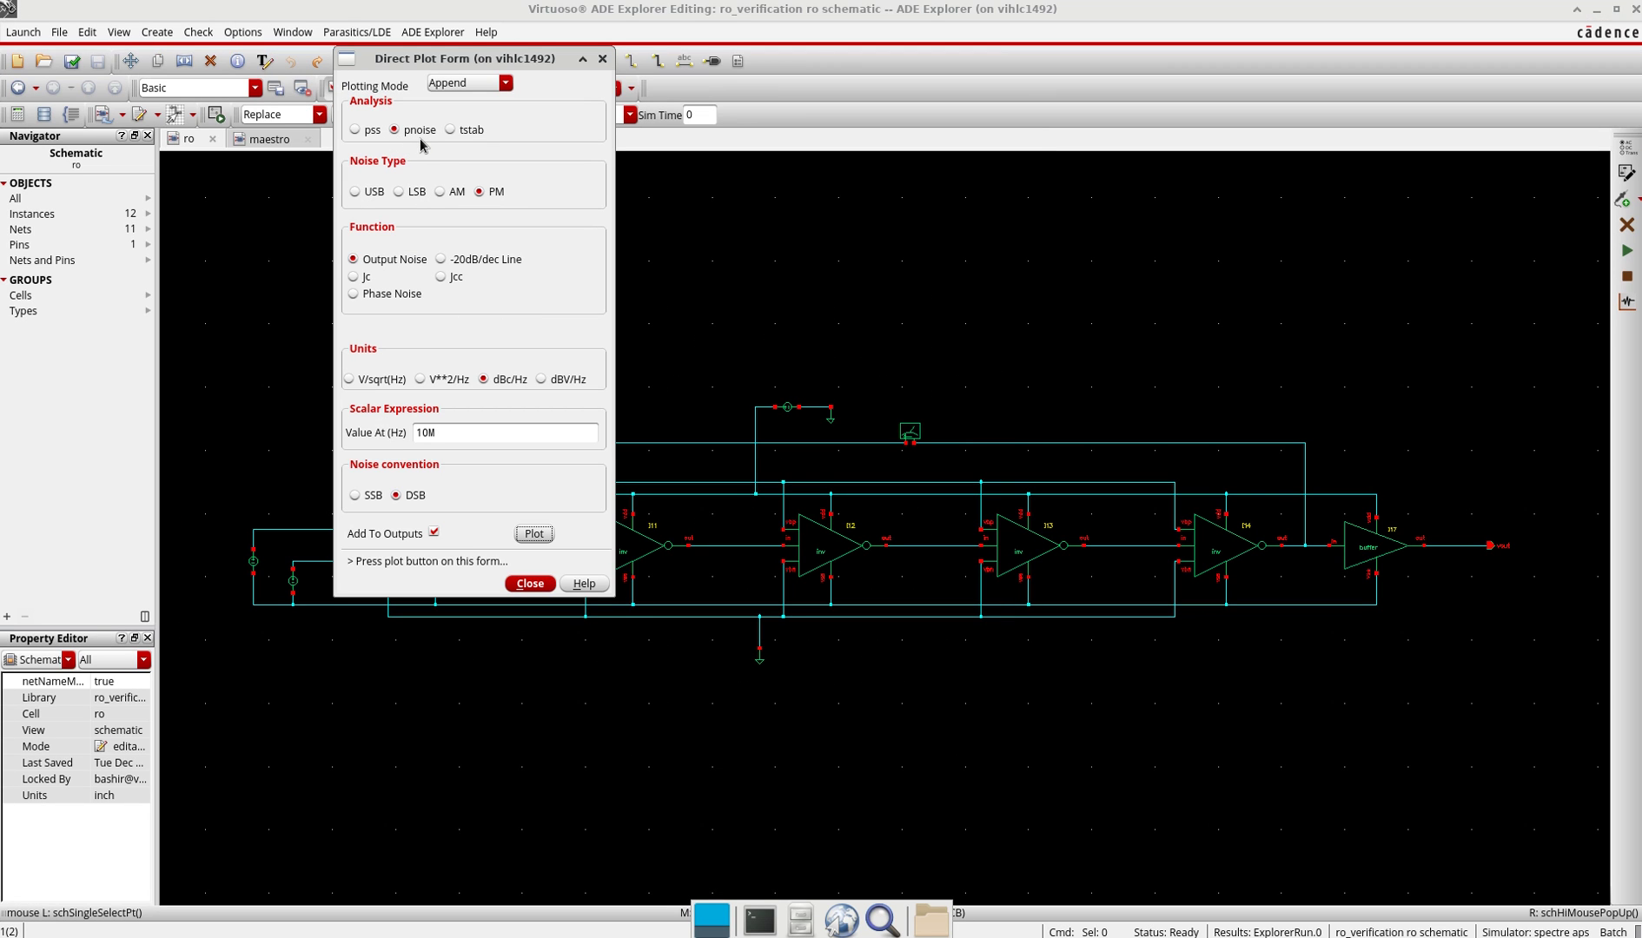
pyautogui.click(376, 193)
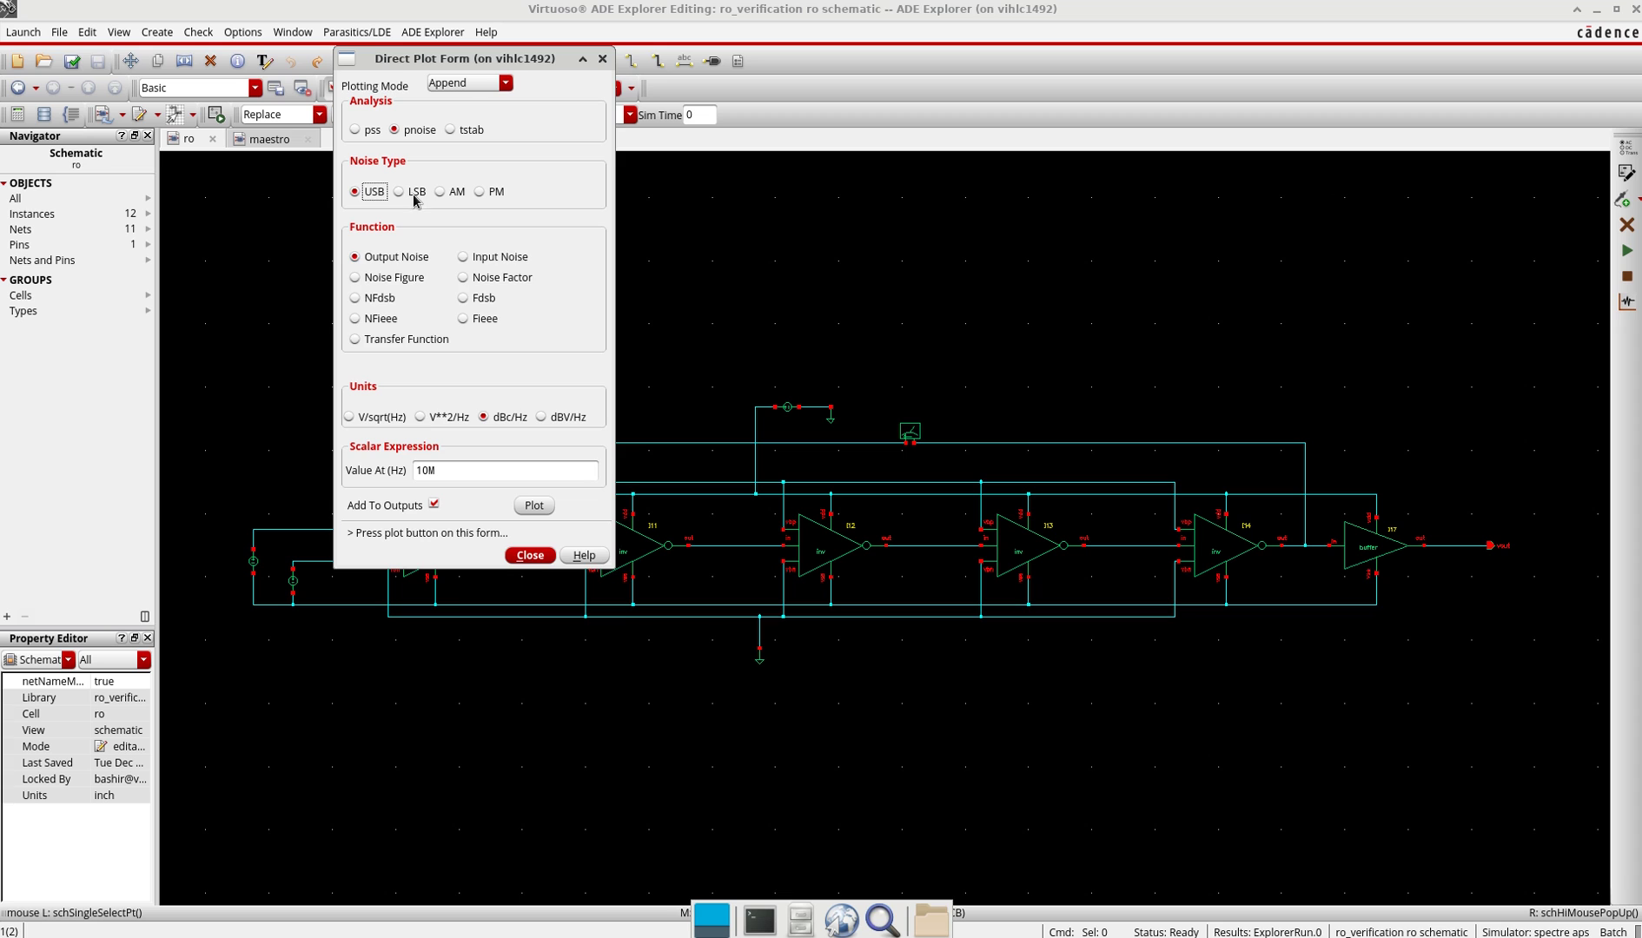
pyautogui.click(415, 193)
pyautogui.click(456, 192)
pyautogui.click(496, 193)
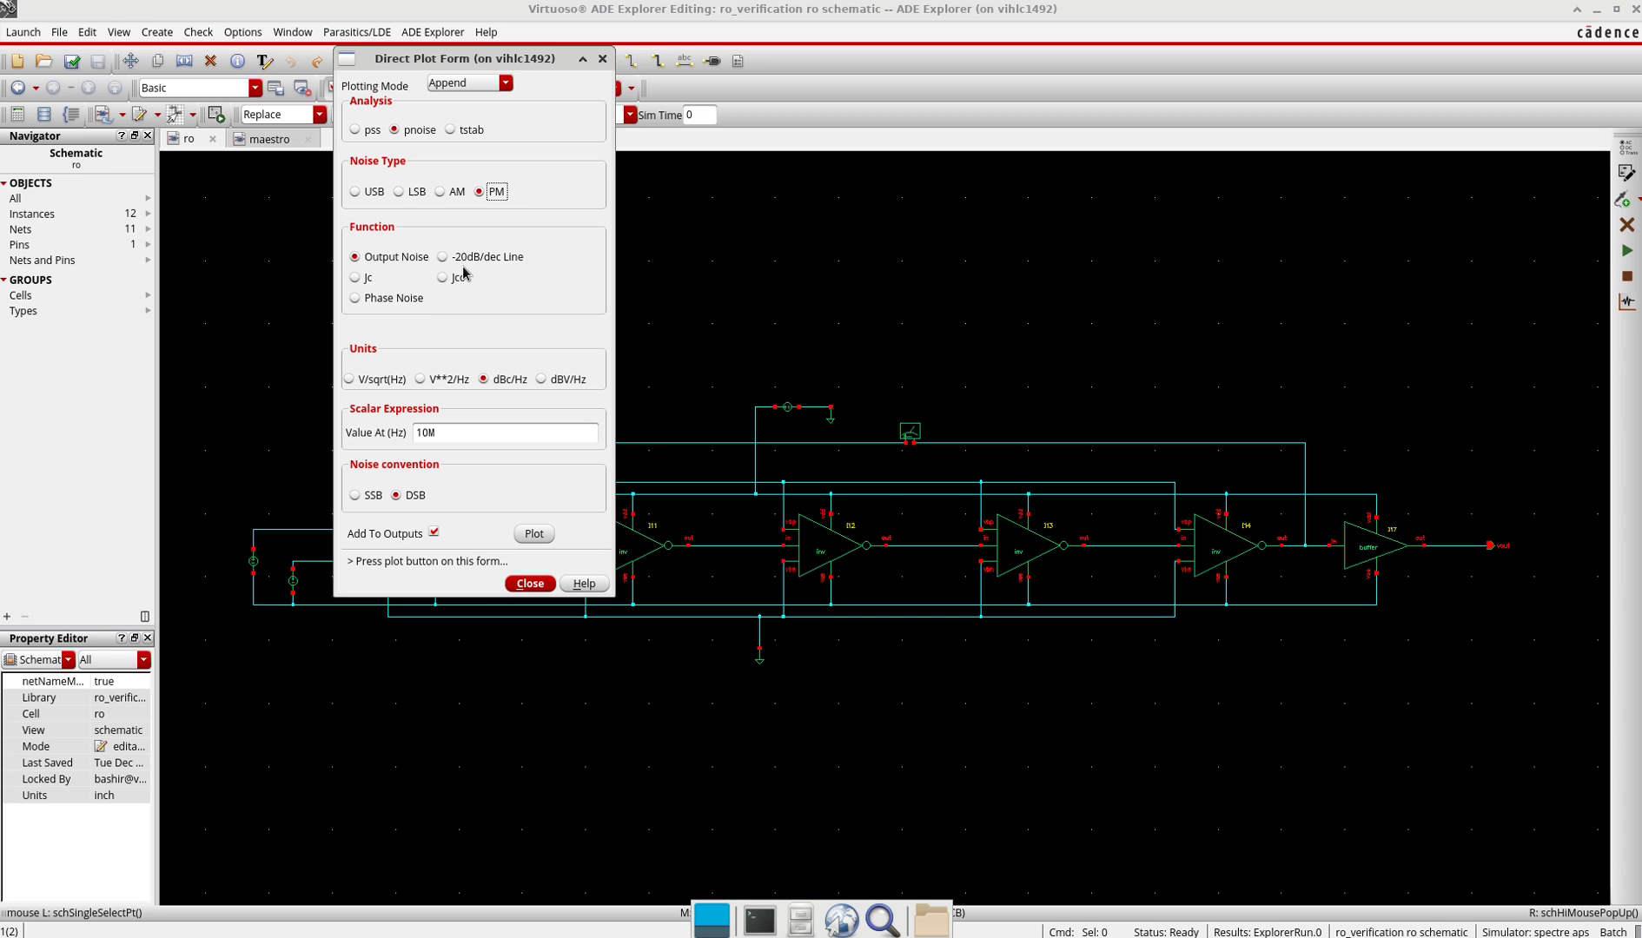
pyautogui.click(381, 302)
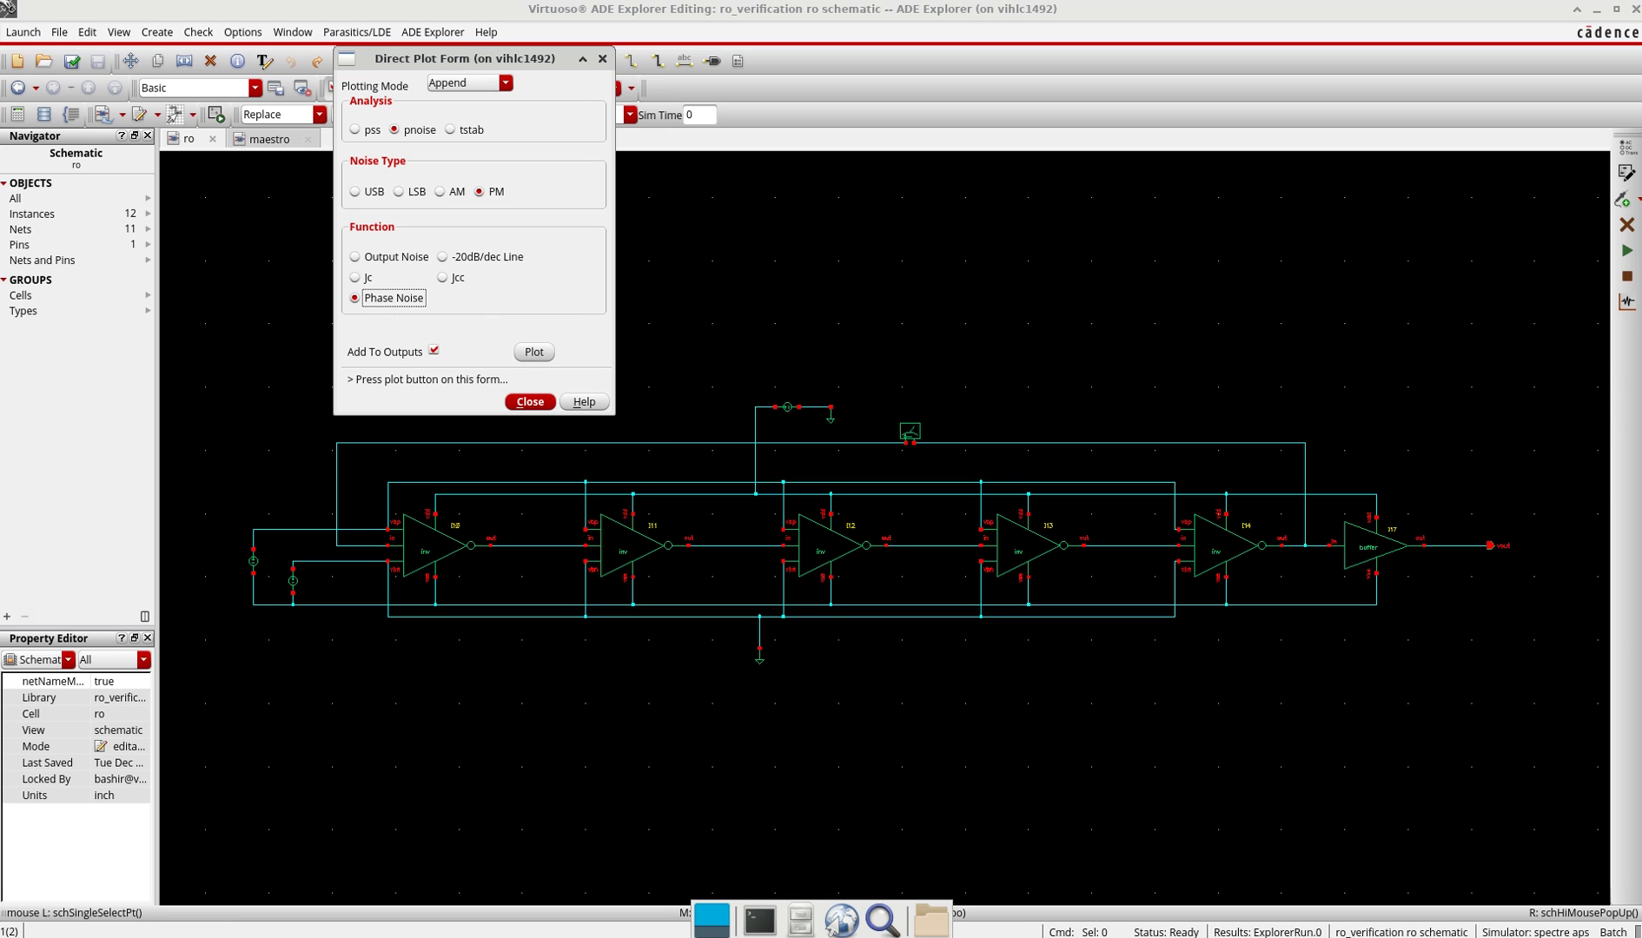
pyautogui.click(534, 352)
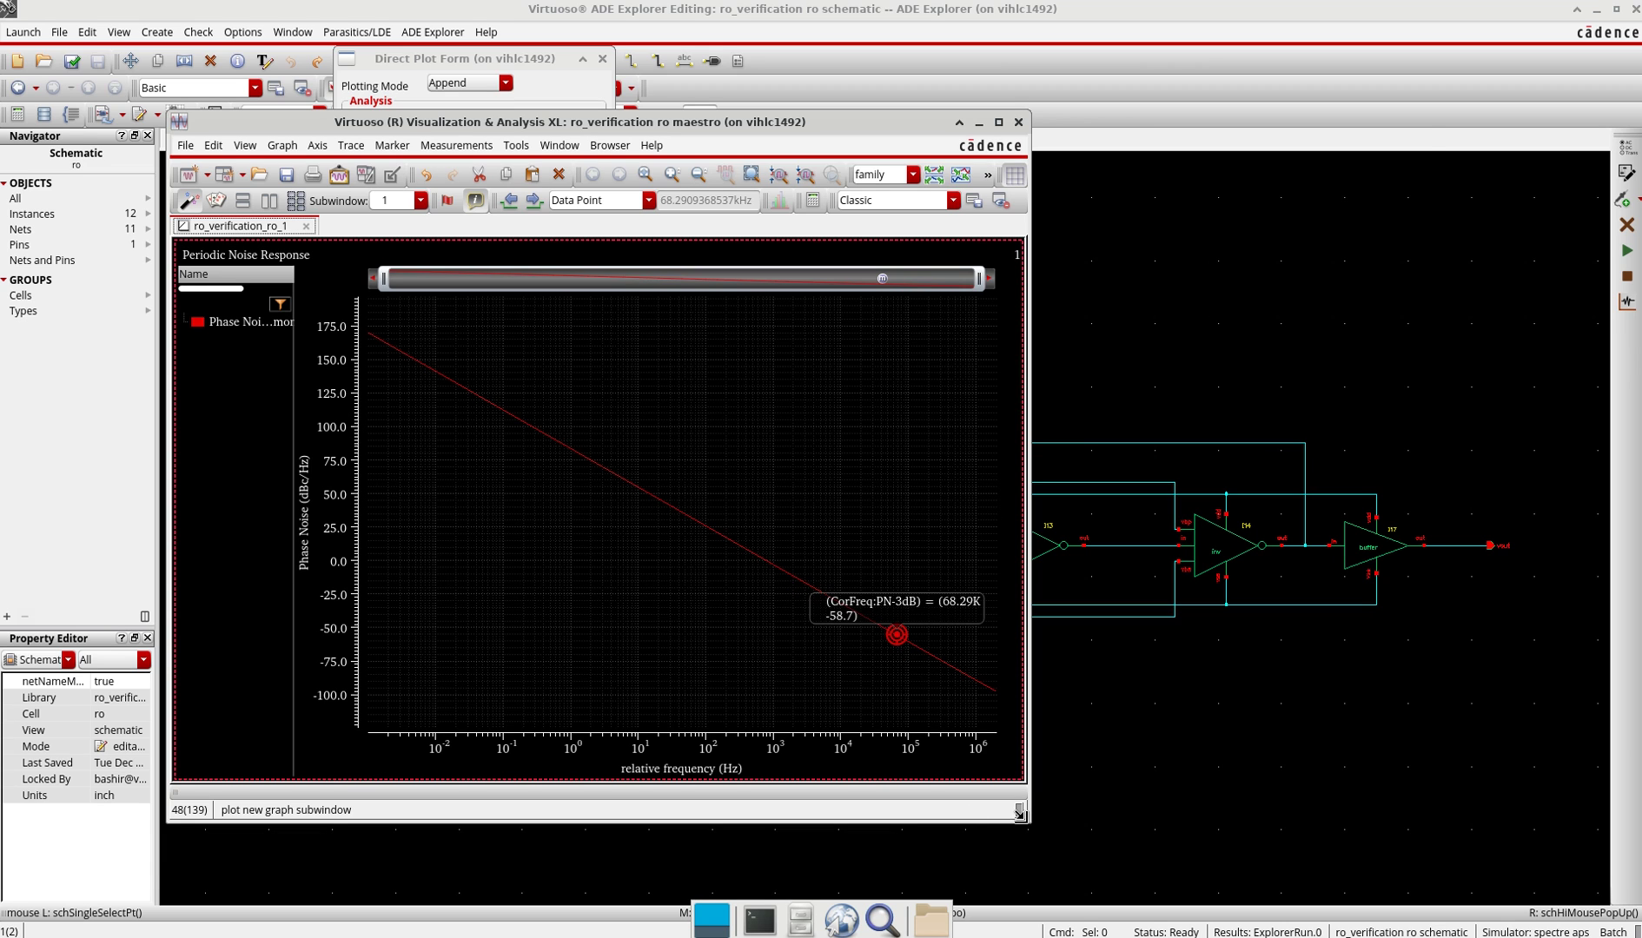
pyautogui.moveTo(1019, 813); pyautogui.dragTo(1483, 864)
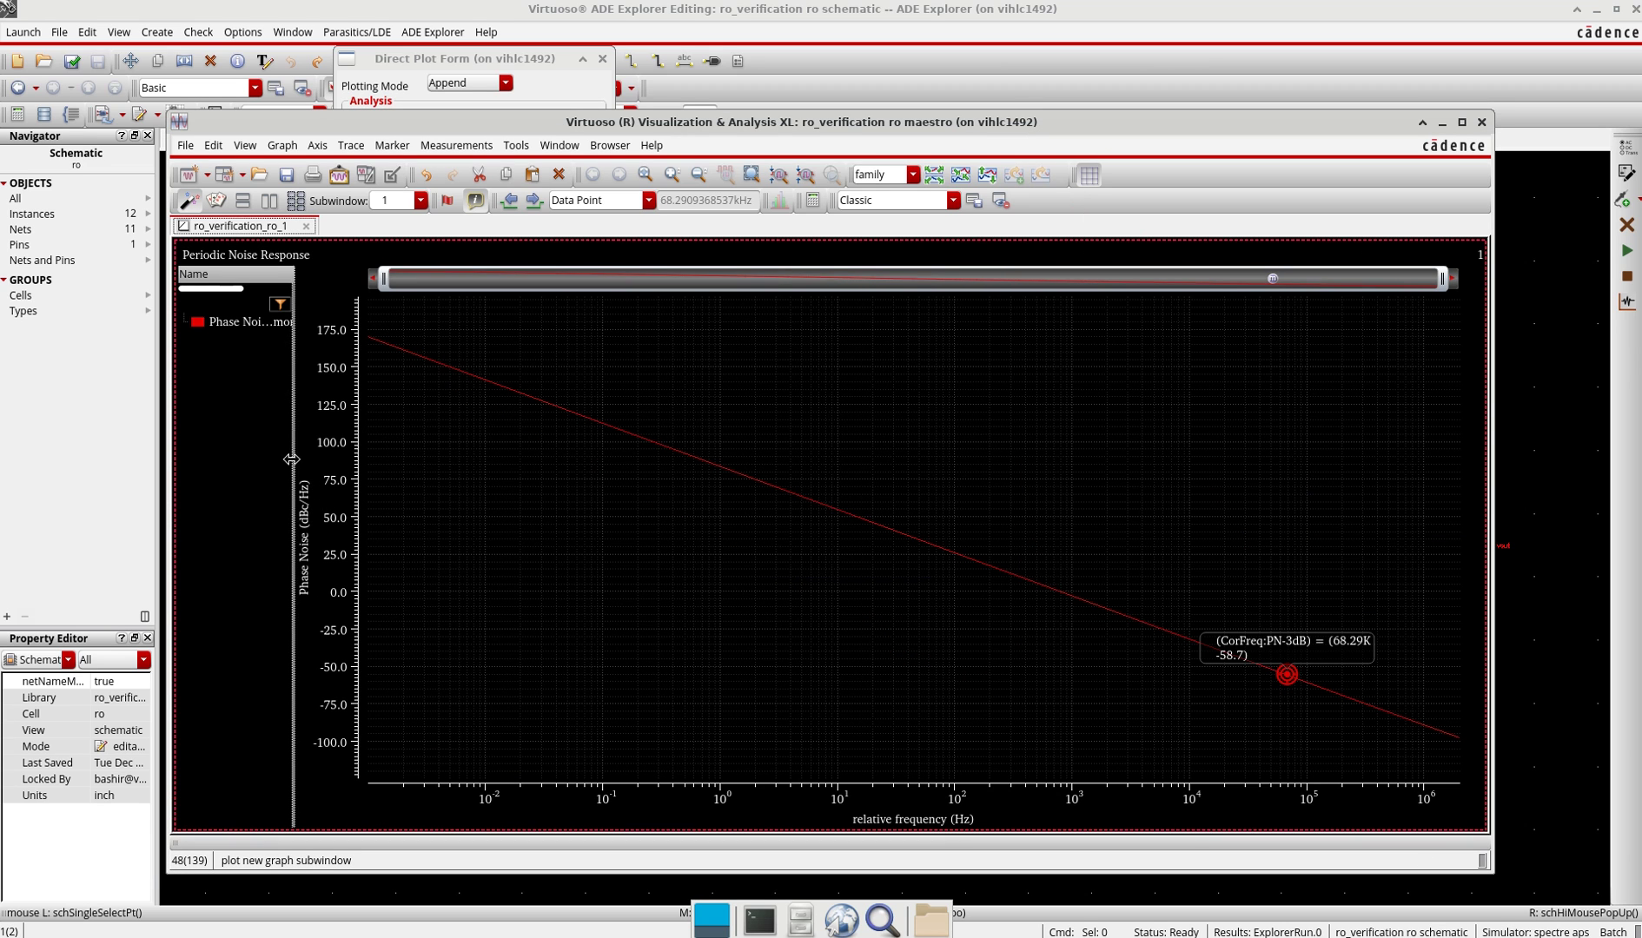
pyautogui.moveTo(291, 459); pyautogui.dragTo(457, 478)
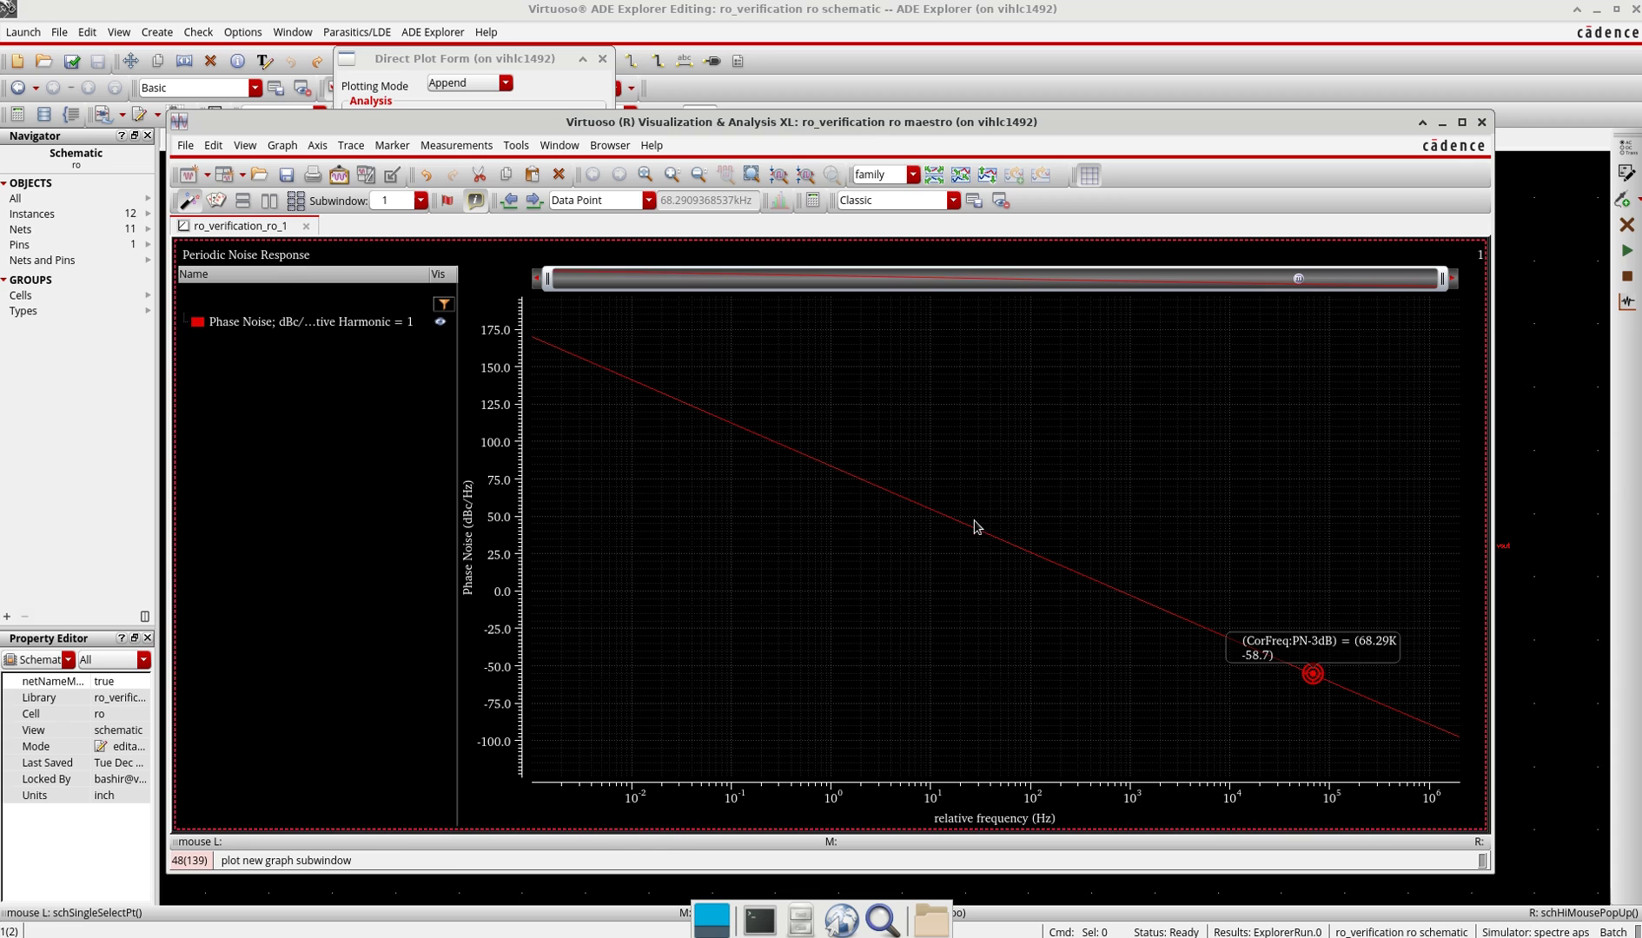
# Step: Replot as output noise at the 500K offset, giving −77.28 dBc/Hz beside the phase-noise curve
pyautogui.click(1482, 123)
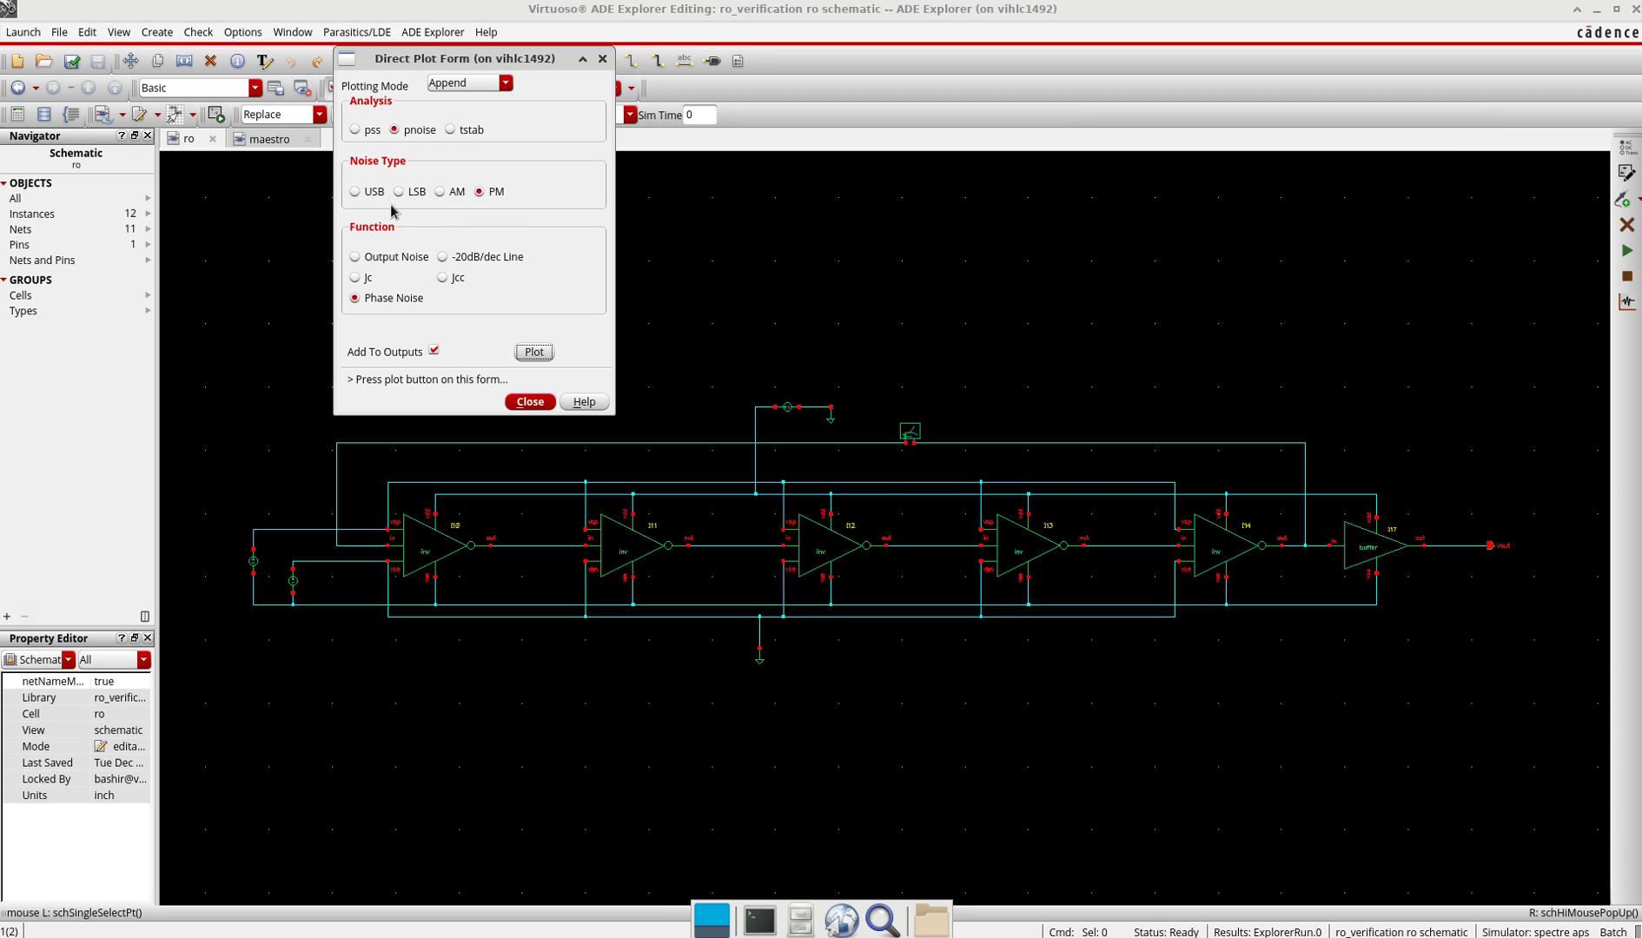
pyautogui.click(368, 260)
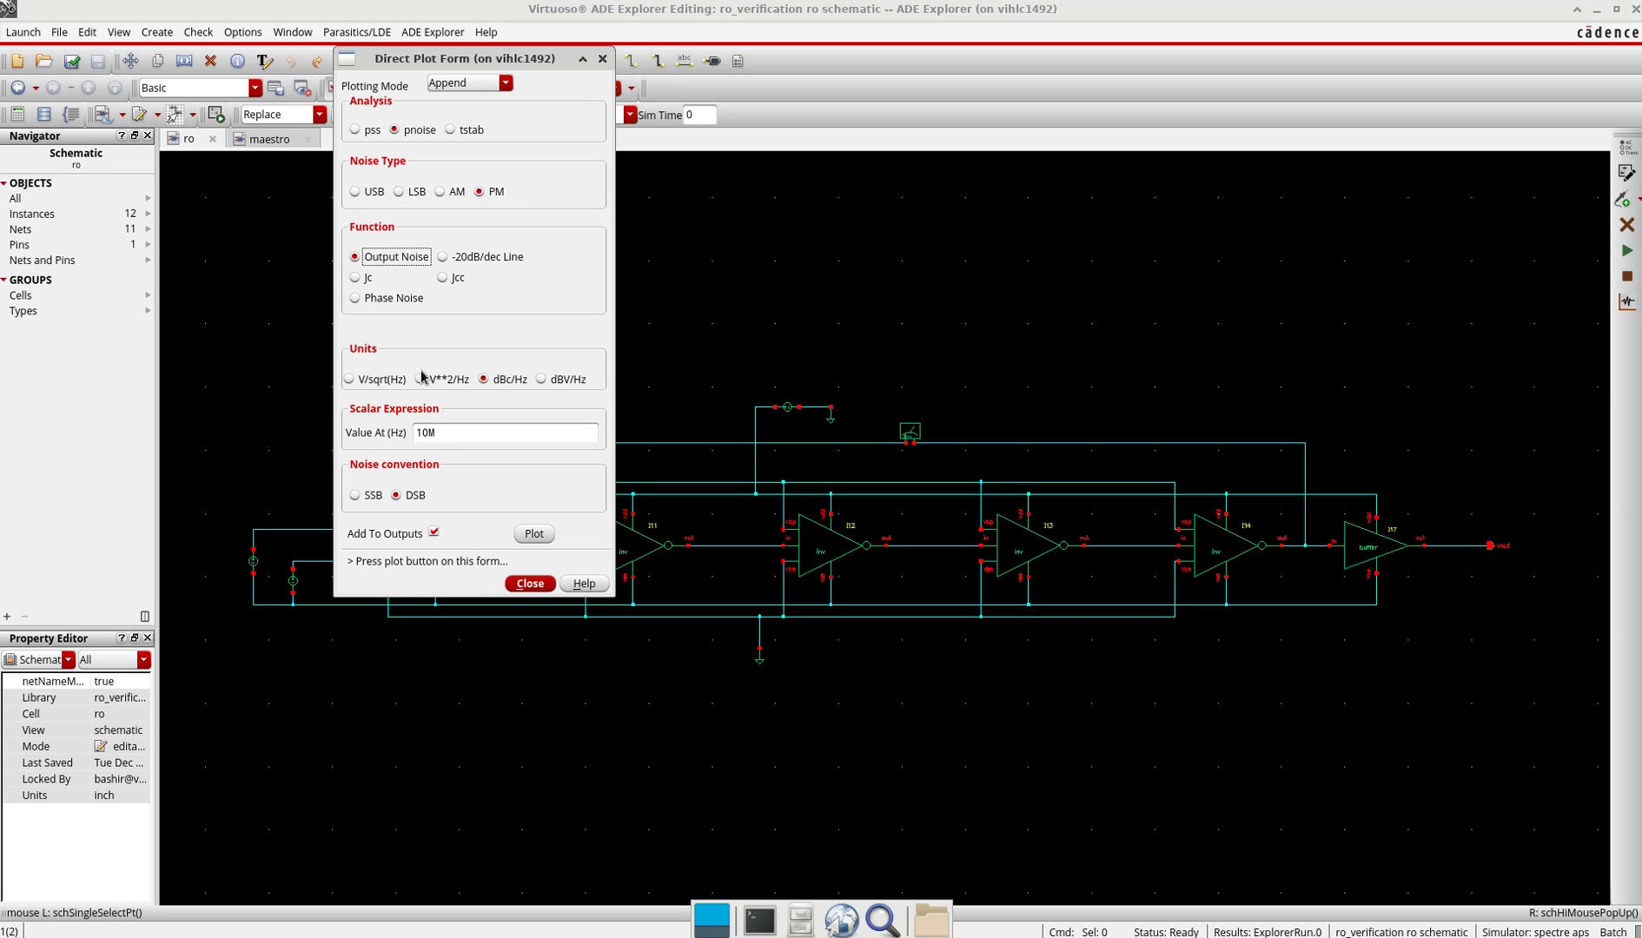
pyautogui.click(513, 382)
pyautogui.click(418, 433)
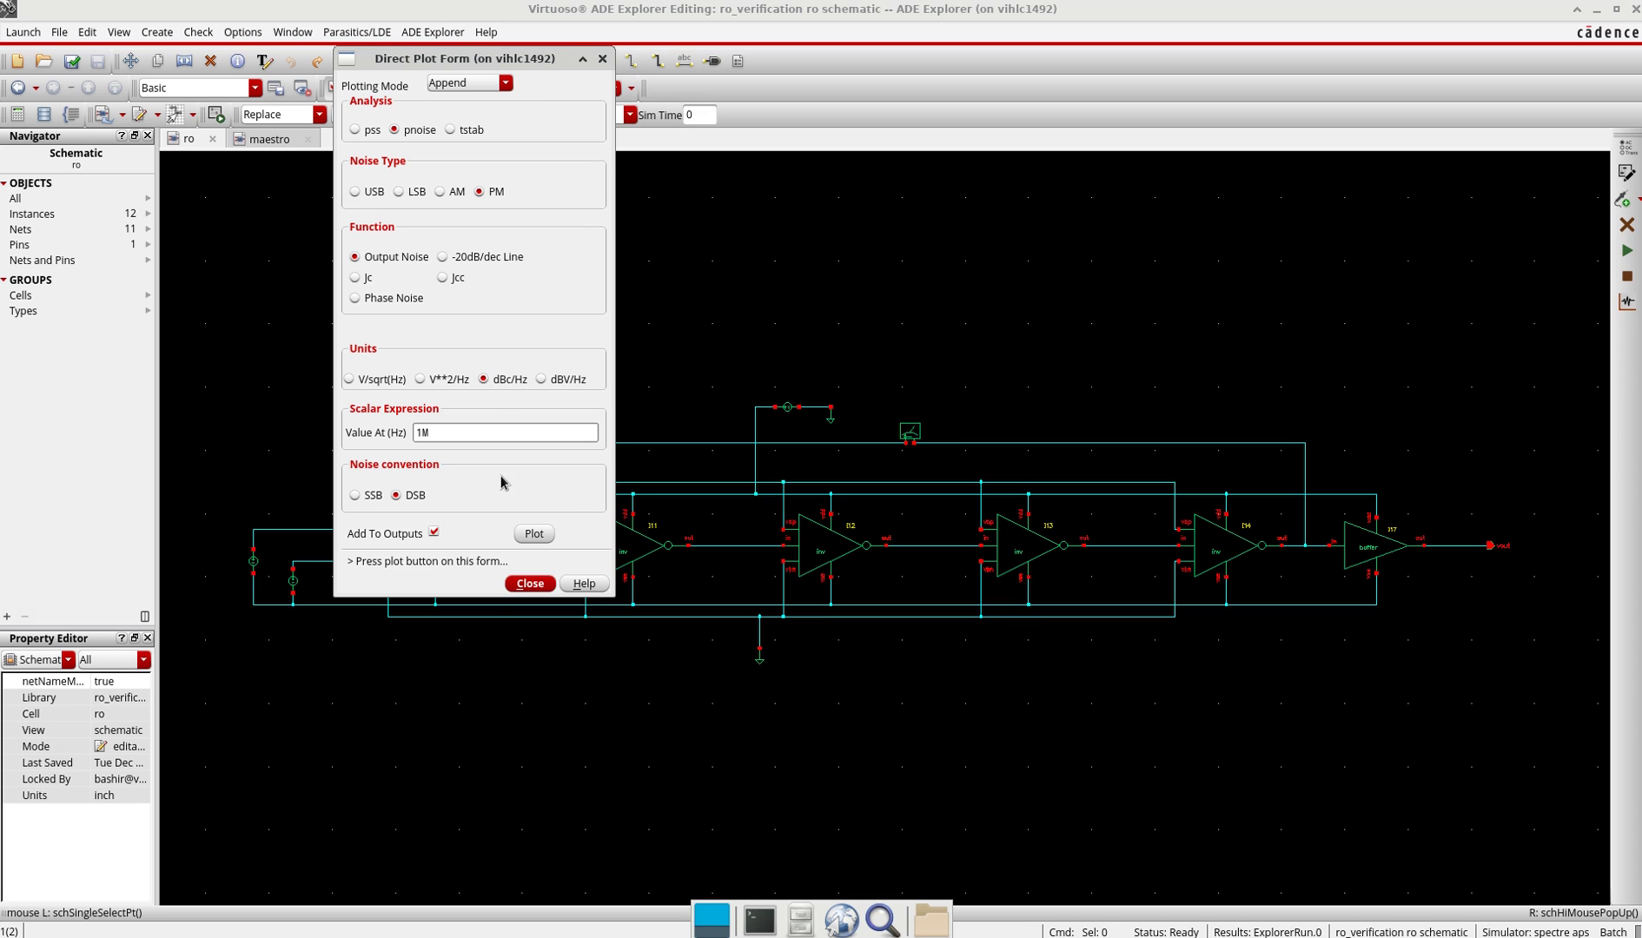
pyautogui.press('BackSpace')
pyautogui.write('0.5')
pyautogui.click(533, 535)
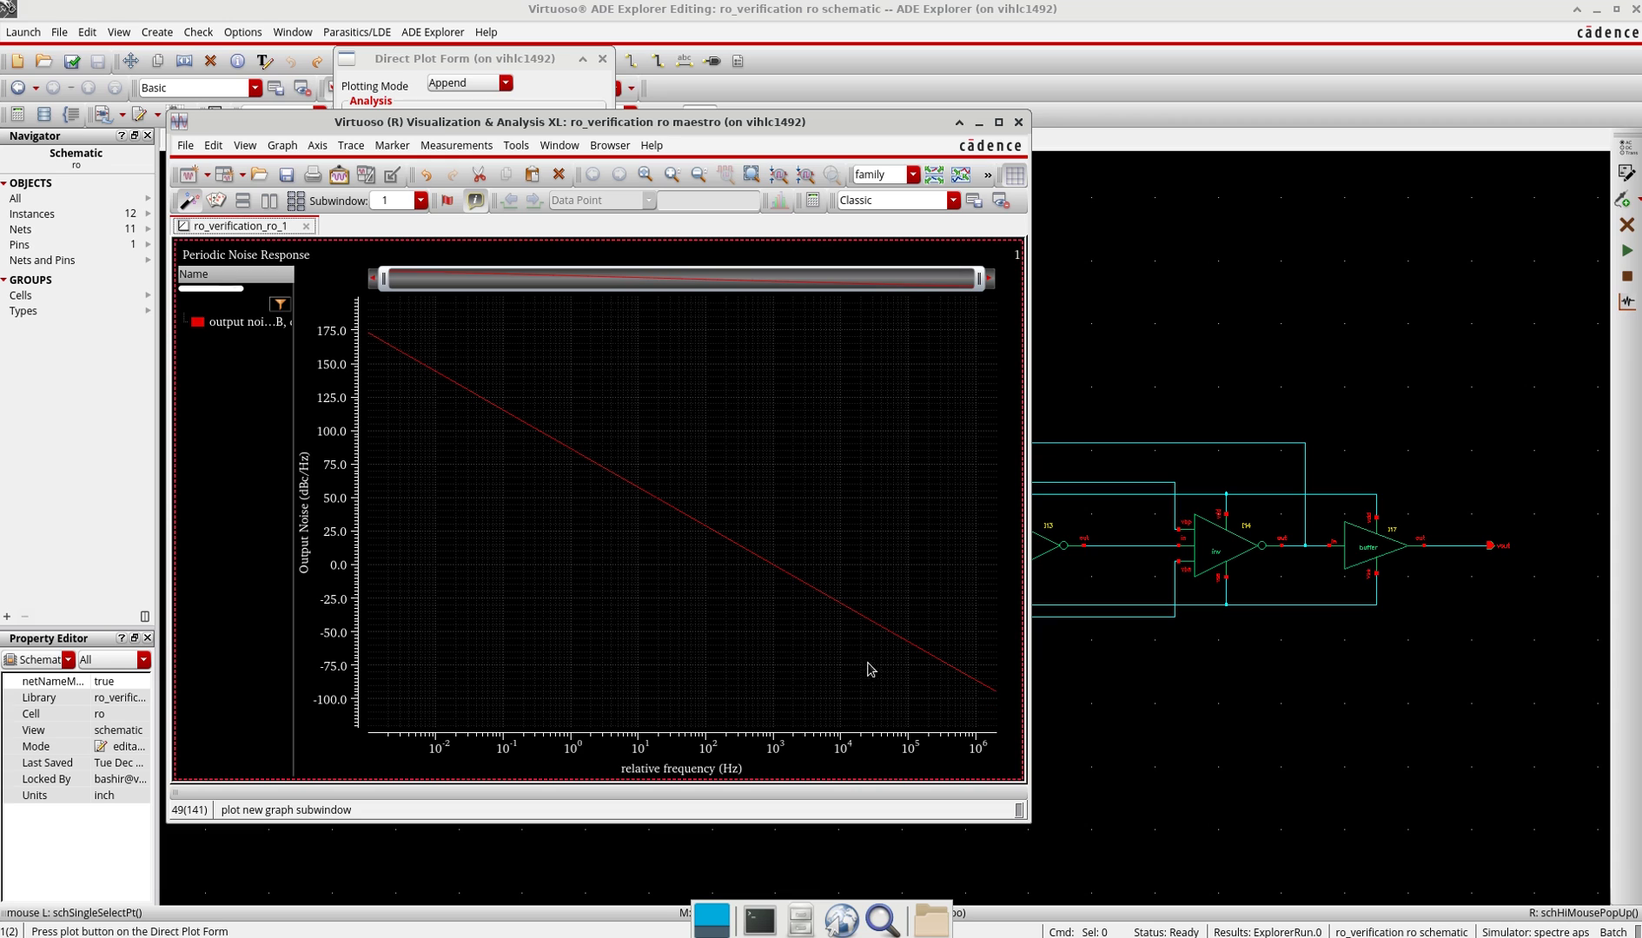
# Step: Close the noise plot and Direct Plot Form, returning to the maestro outputs setup
pyautogui.click(1018, 121)
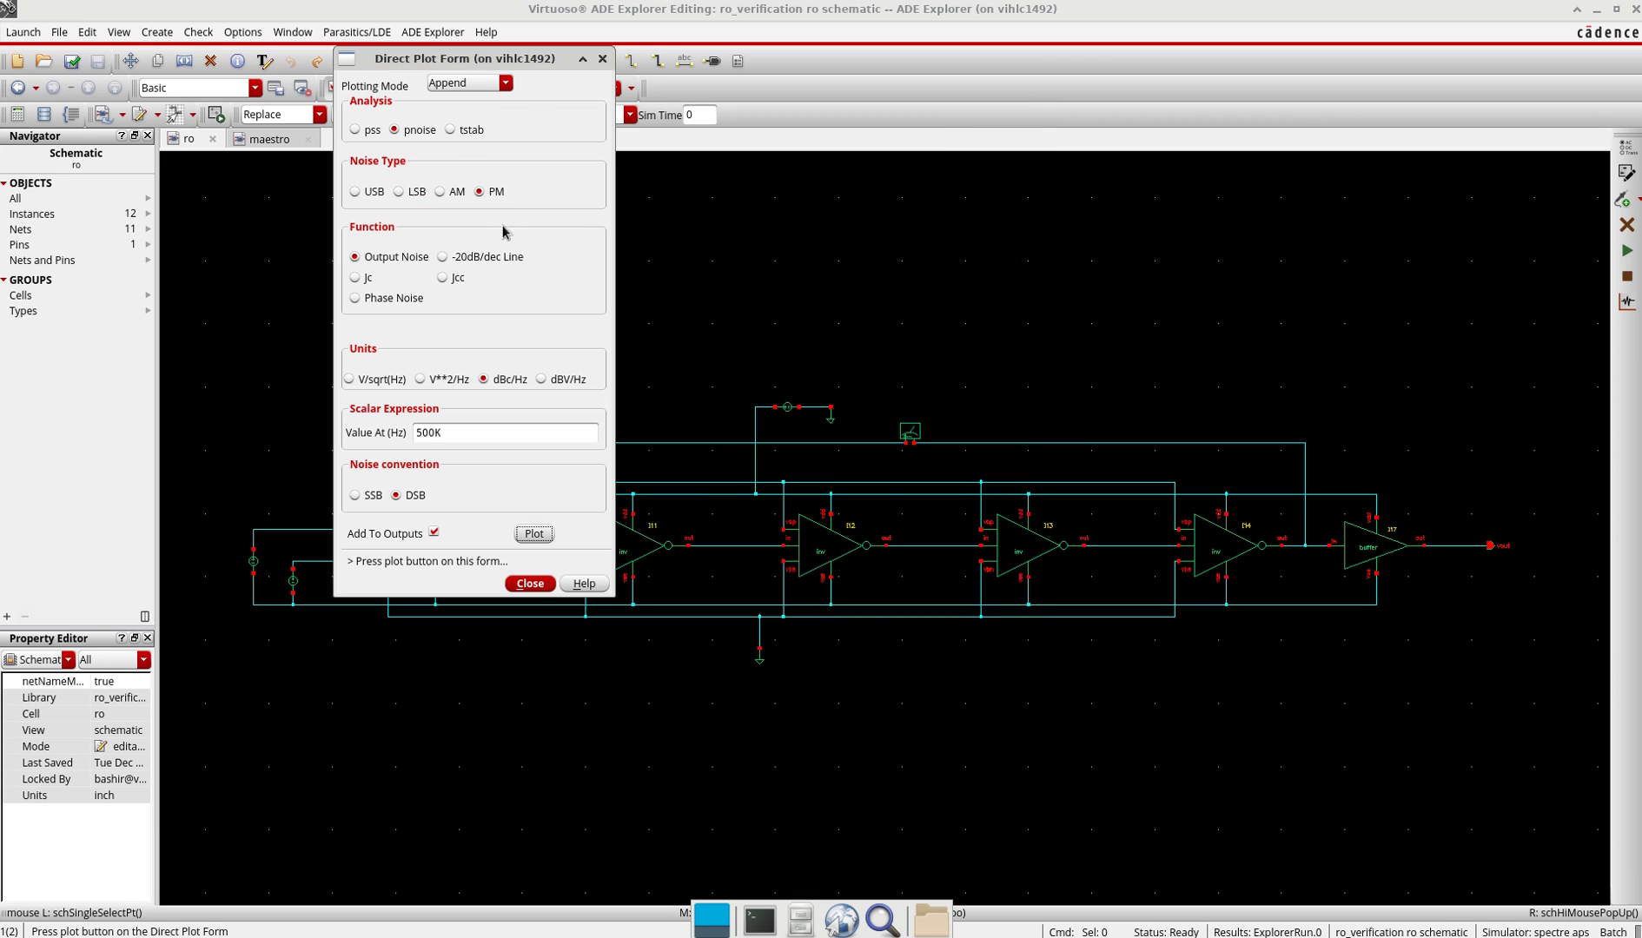
pyautogui.click(603, 58)
pyautogui.click(268, 140)
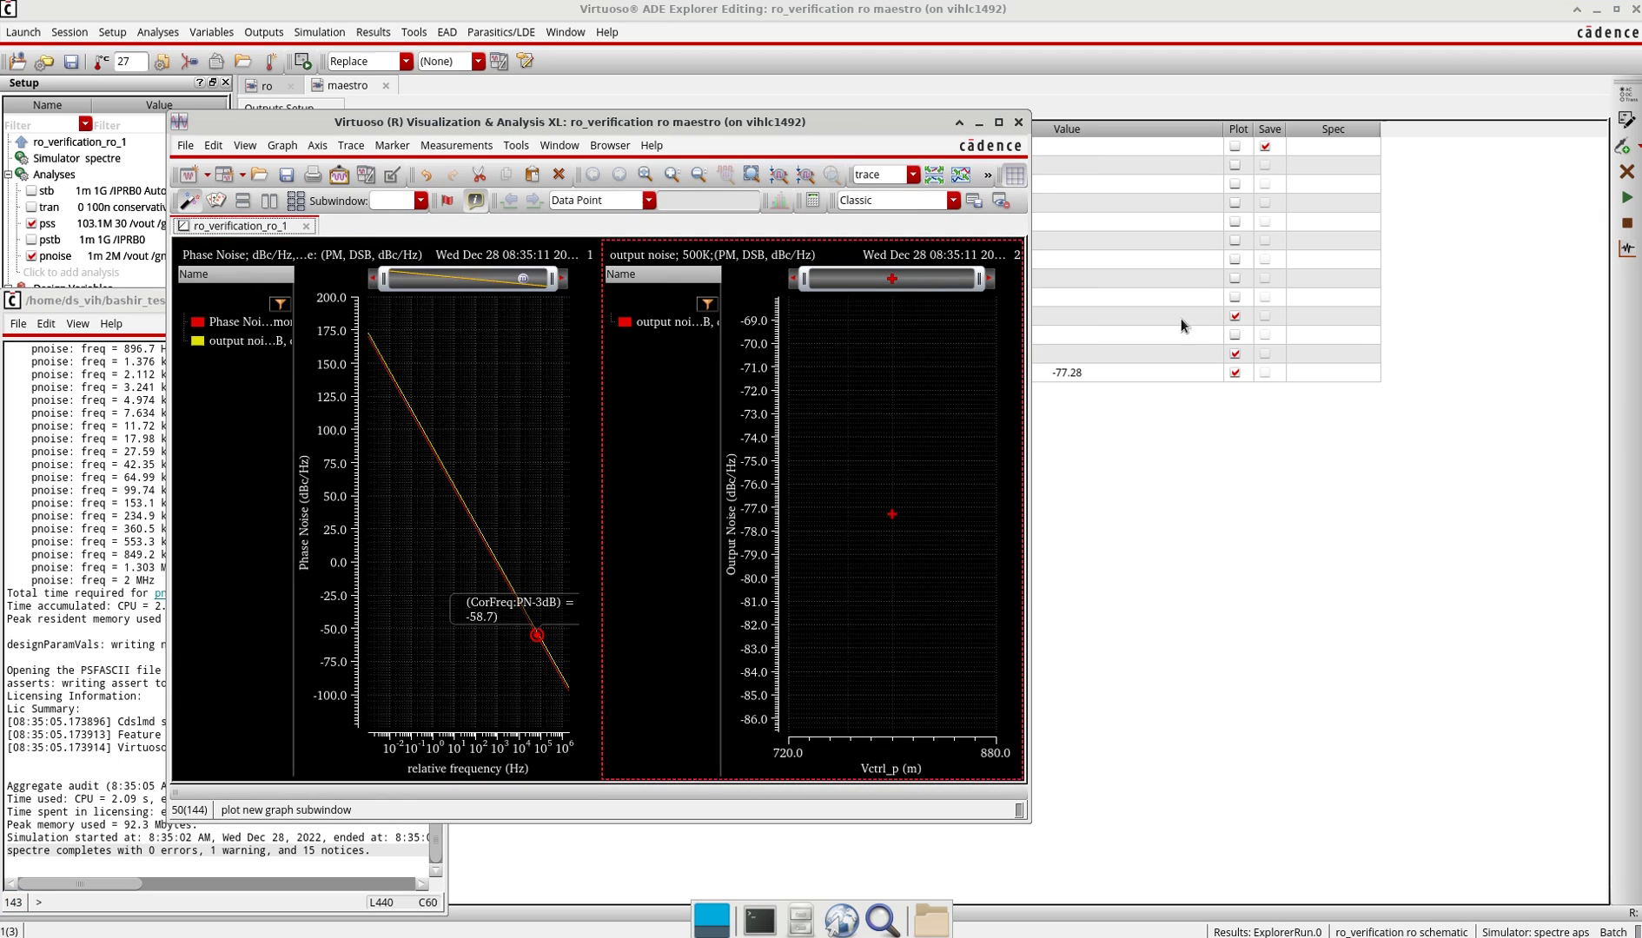
# Step: Check the −77.28 dBc/Hz output-noise point at 500K, then close the plot window
pyautogui.moveTo(893, 518)
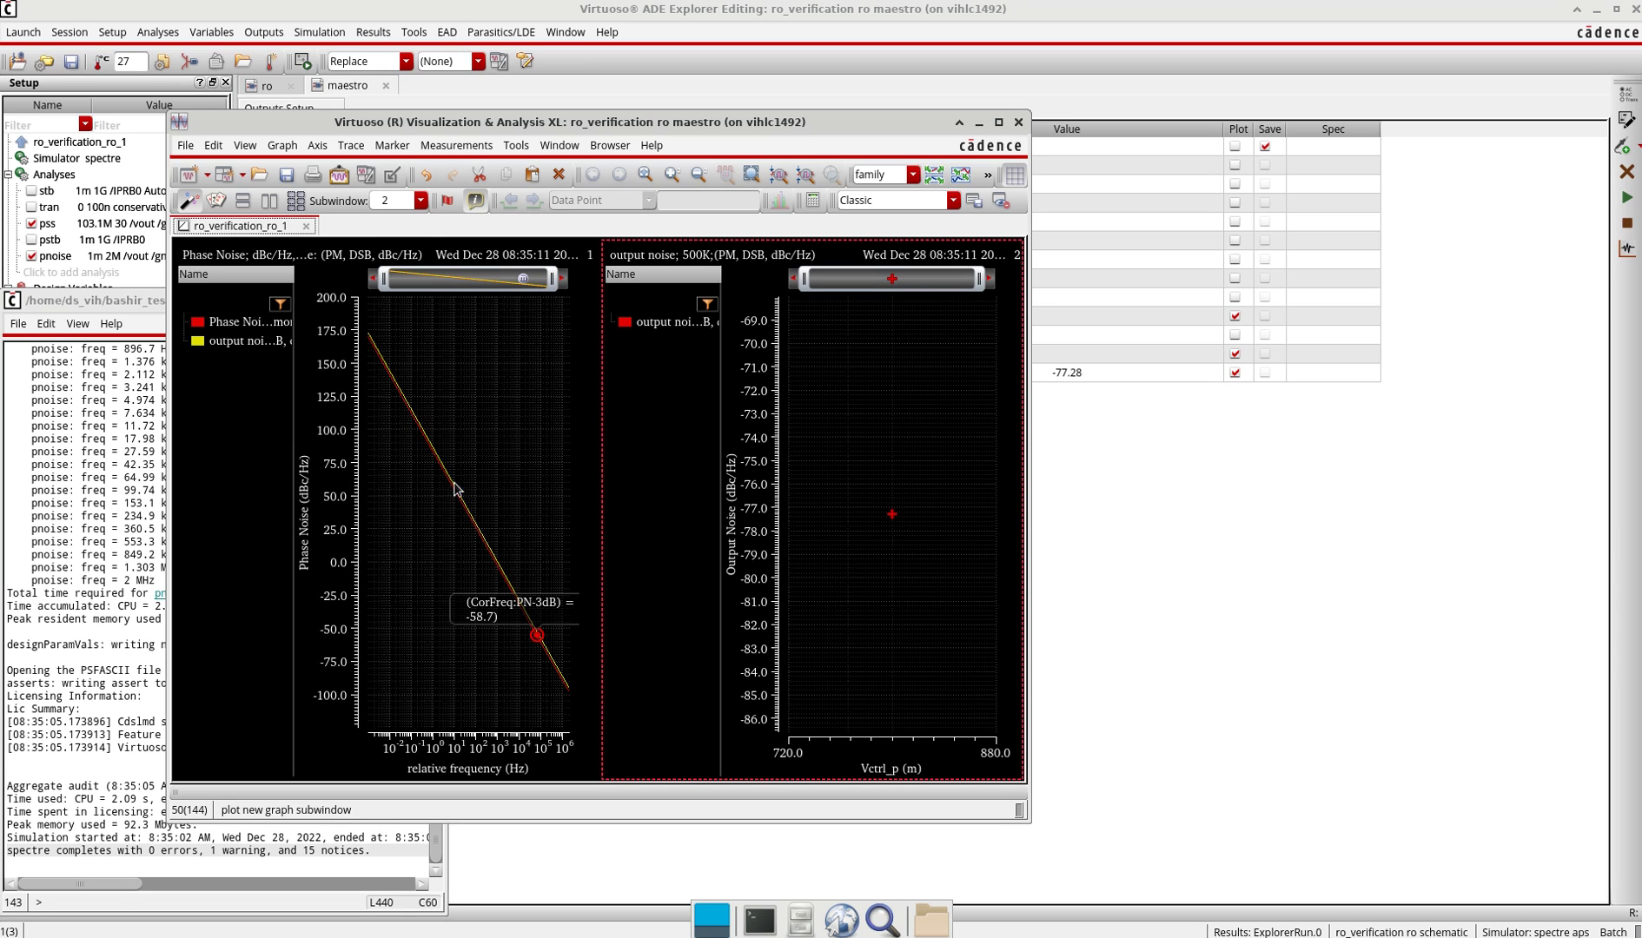
pyautogui.click(1018, 122)
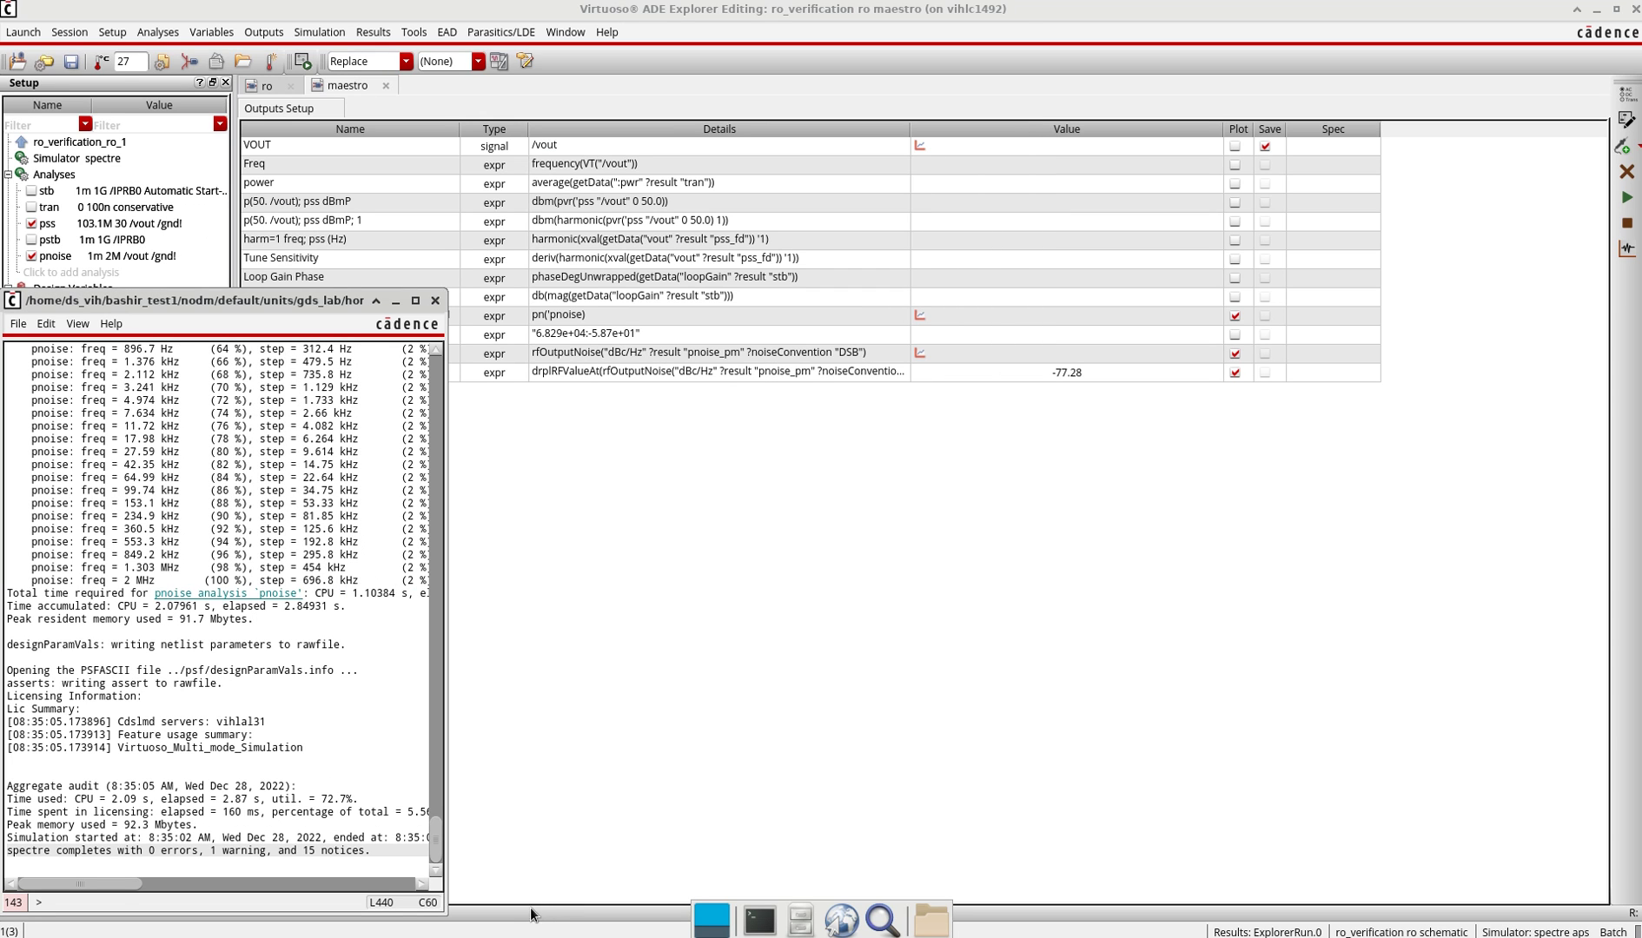
# Step: View the Paint sketch of the 1/f³, 1/f² and 1/f⁰ phase-noise slopes, then close it
pyautogui.moveTo(834, 927)
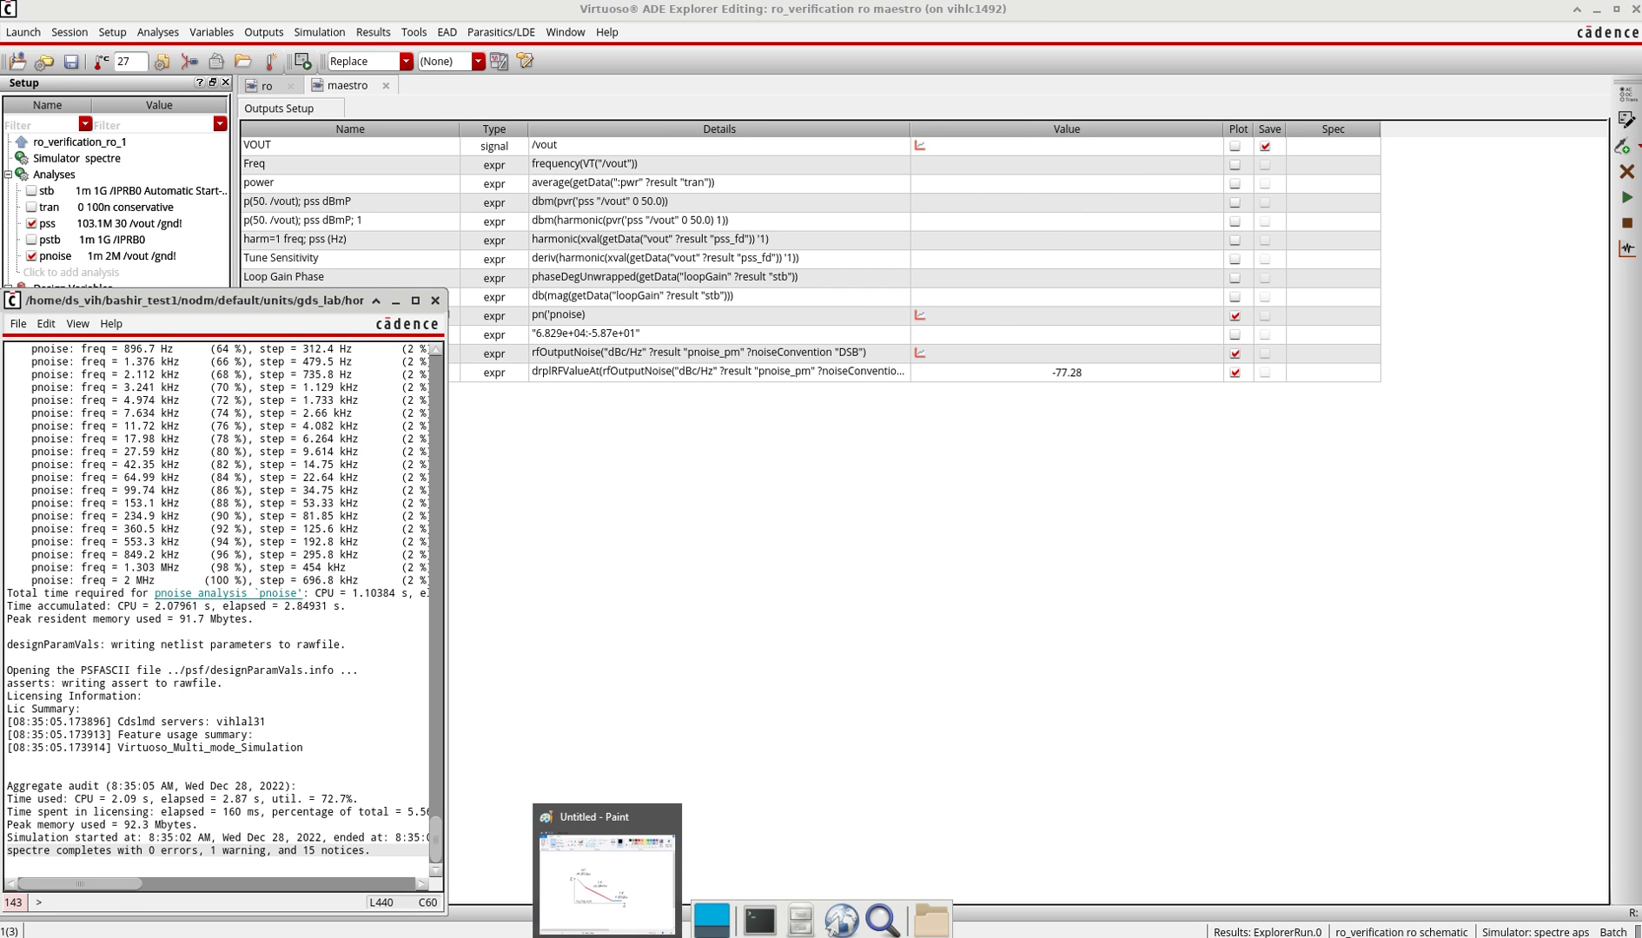
pyautogui.click(608, 880)
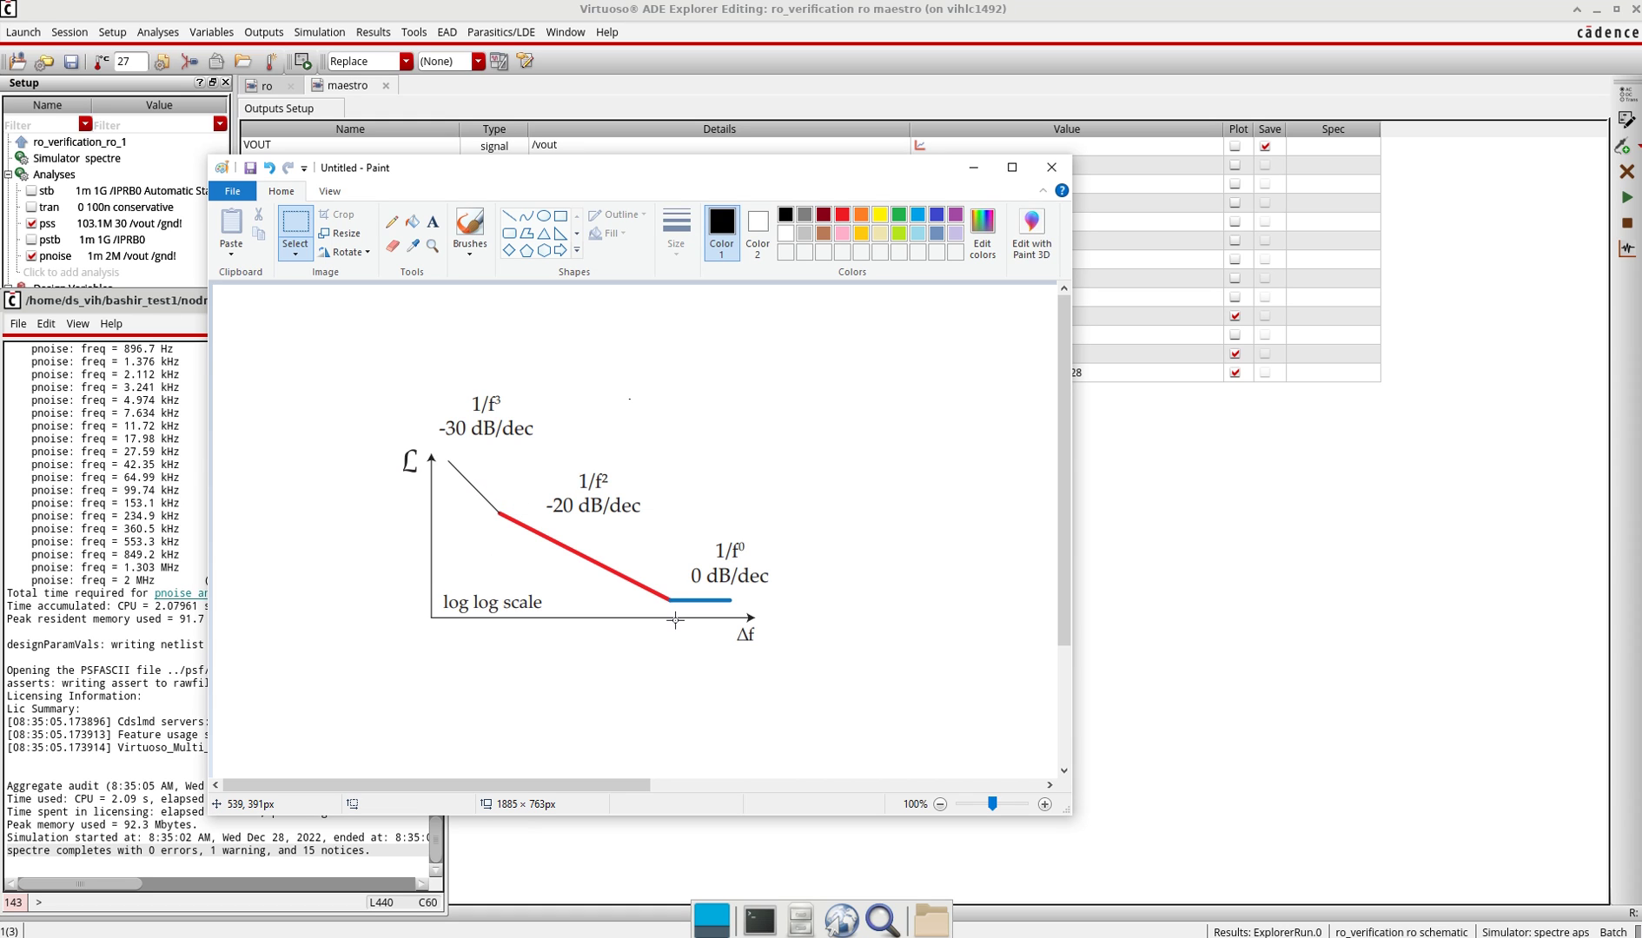
pyautogui.click(1053, 169)
# Step: Open the Noise Summary form from Results > Print and set its data source to pnoise_pm
pyautogui.click(1160, 501)
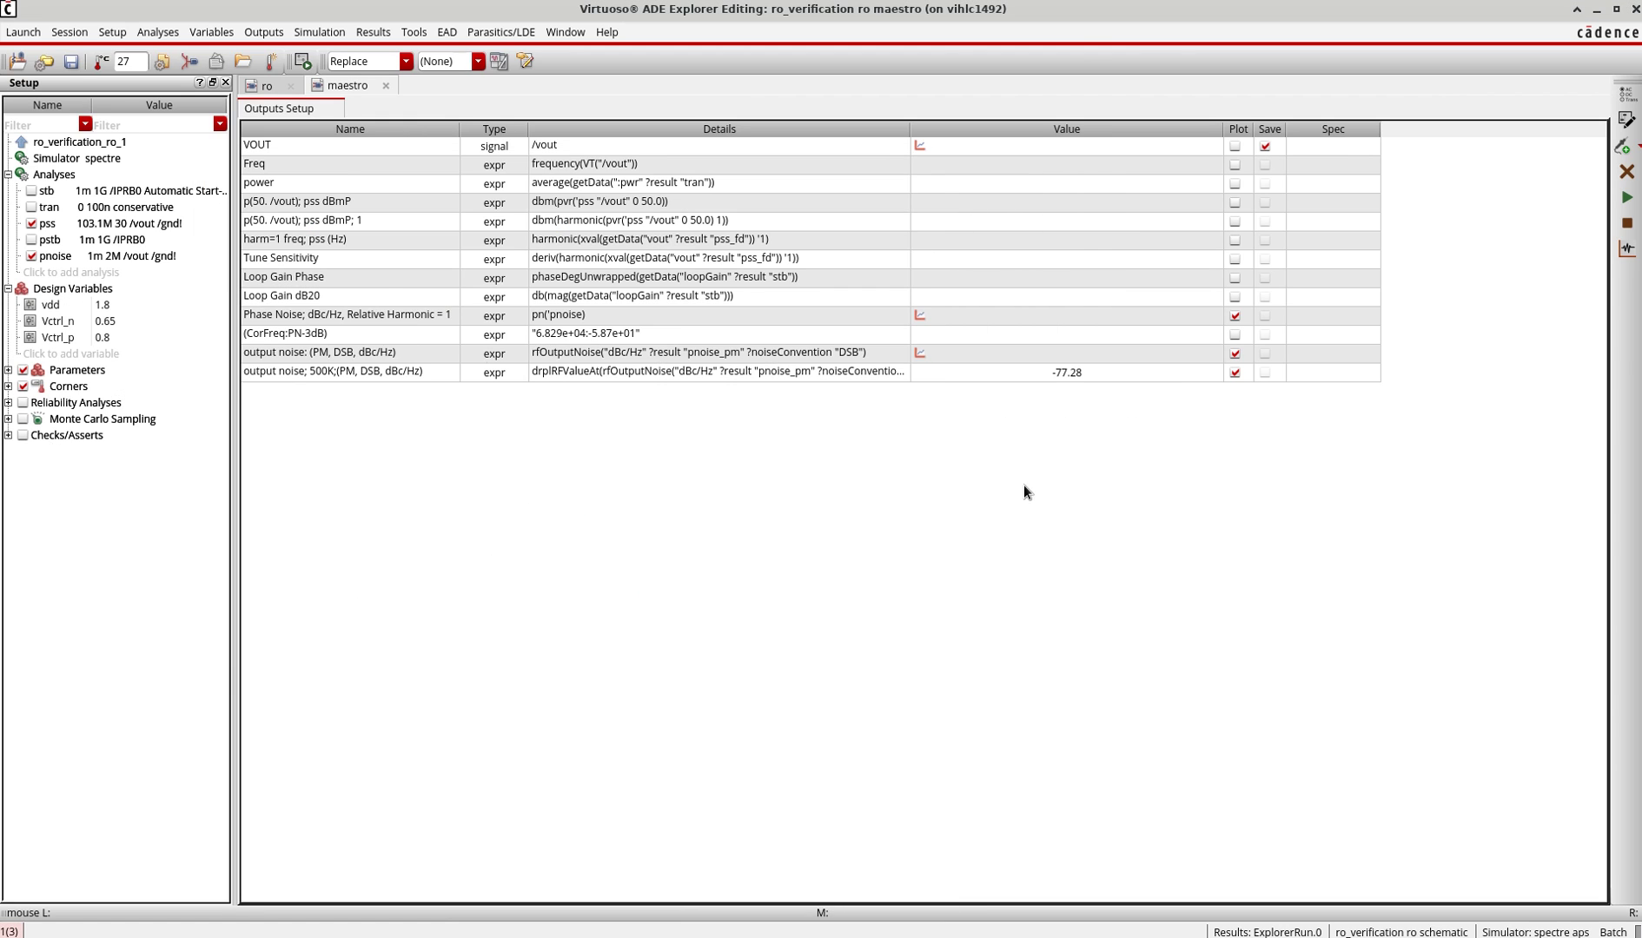
pyautogui.click(378, 35)
pyautogui.moveTo(388, 102)
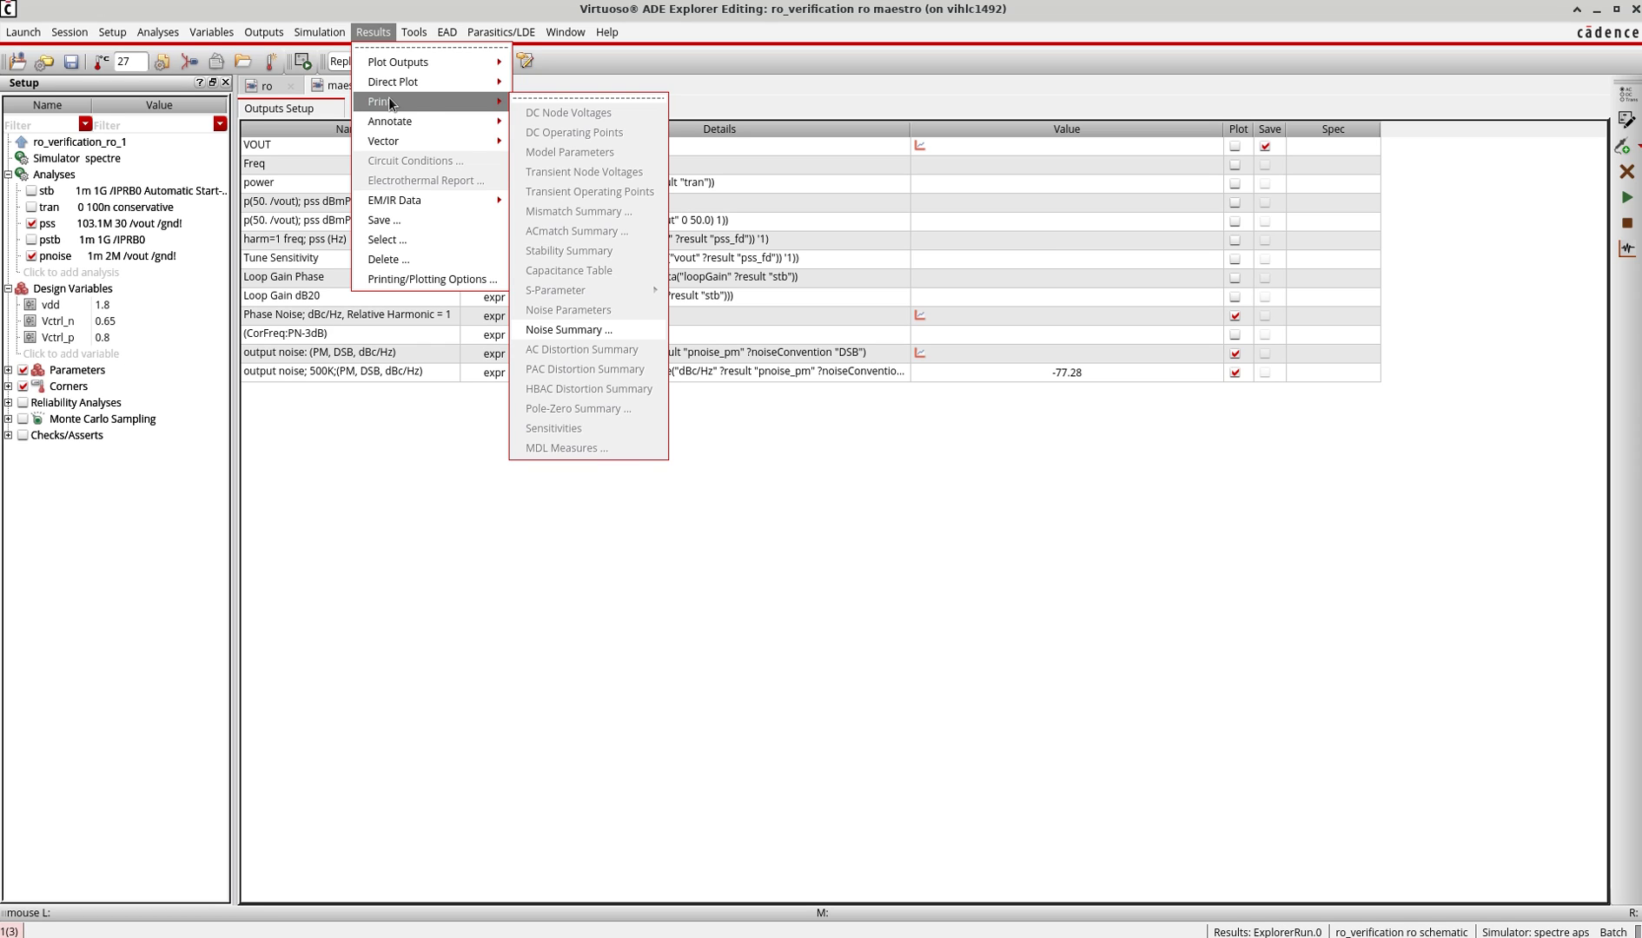
pyautogui.click(550, 329)
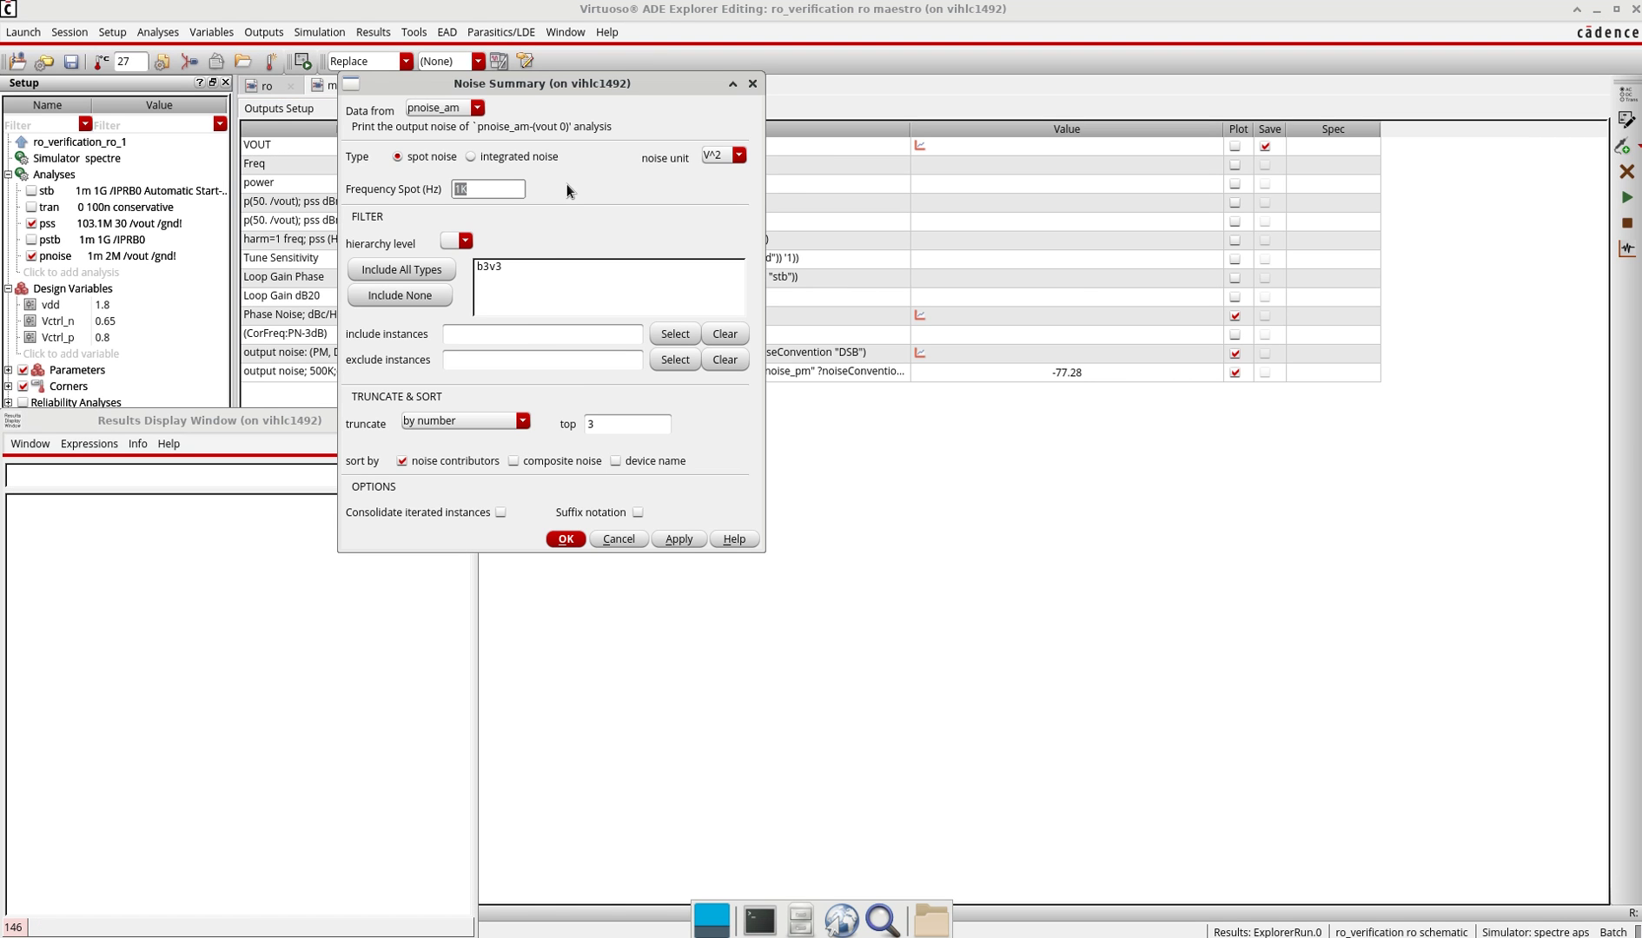
pyautogui.click(434, 109)
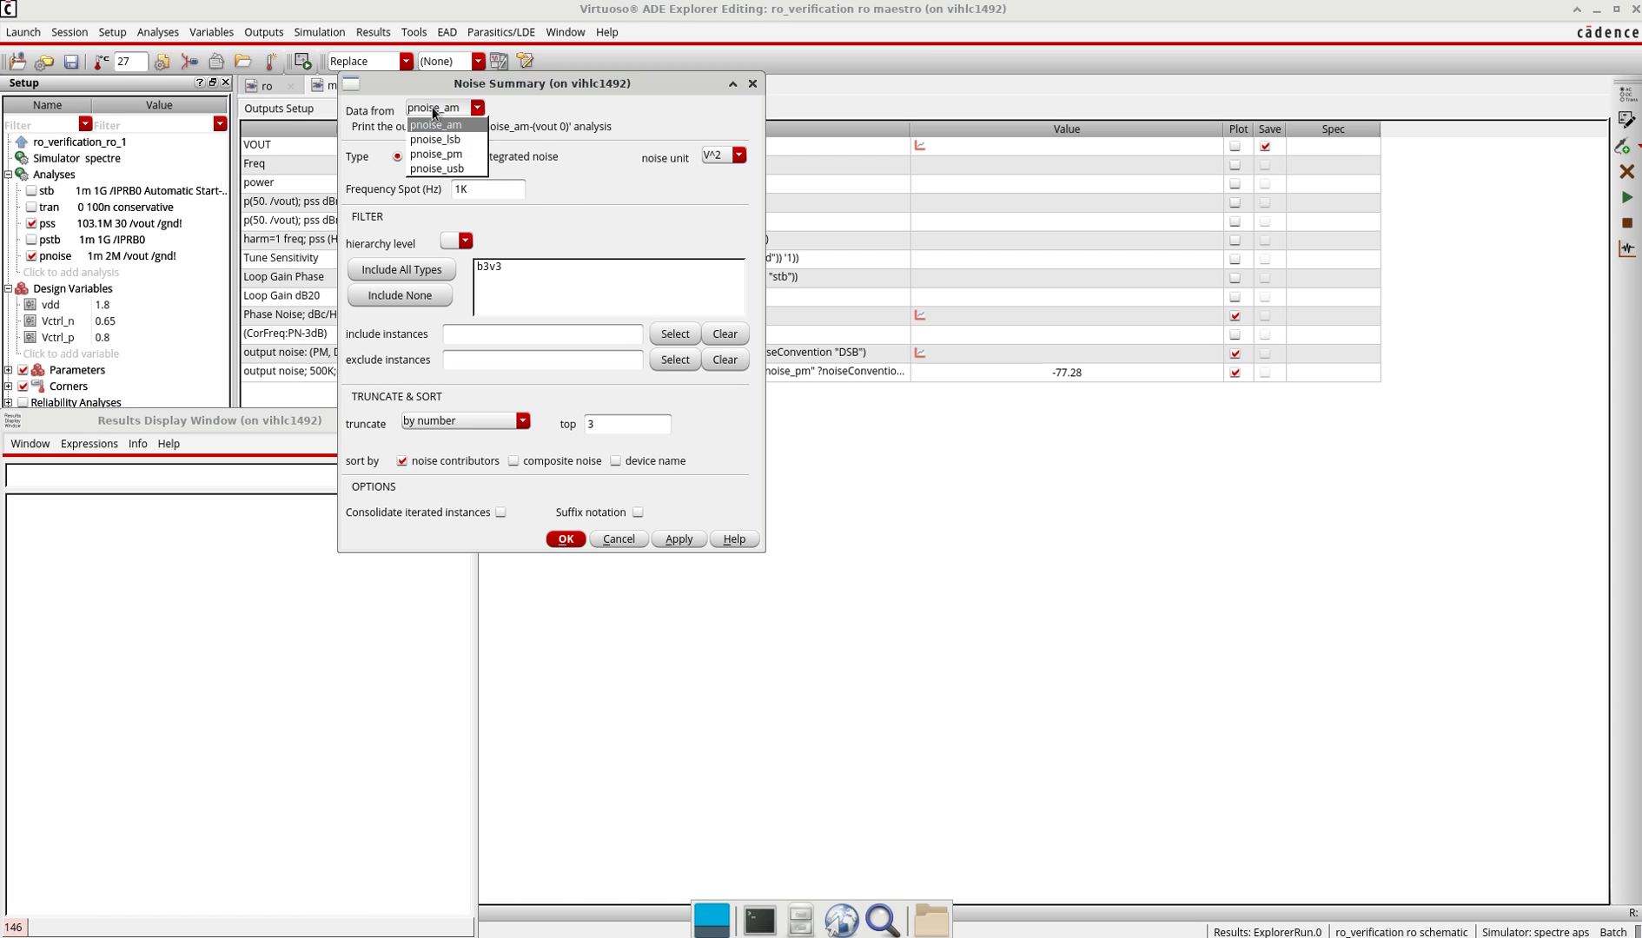
pyautogui.click(546, 122)
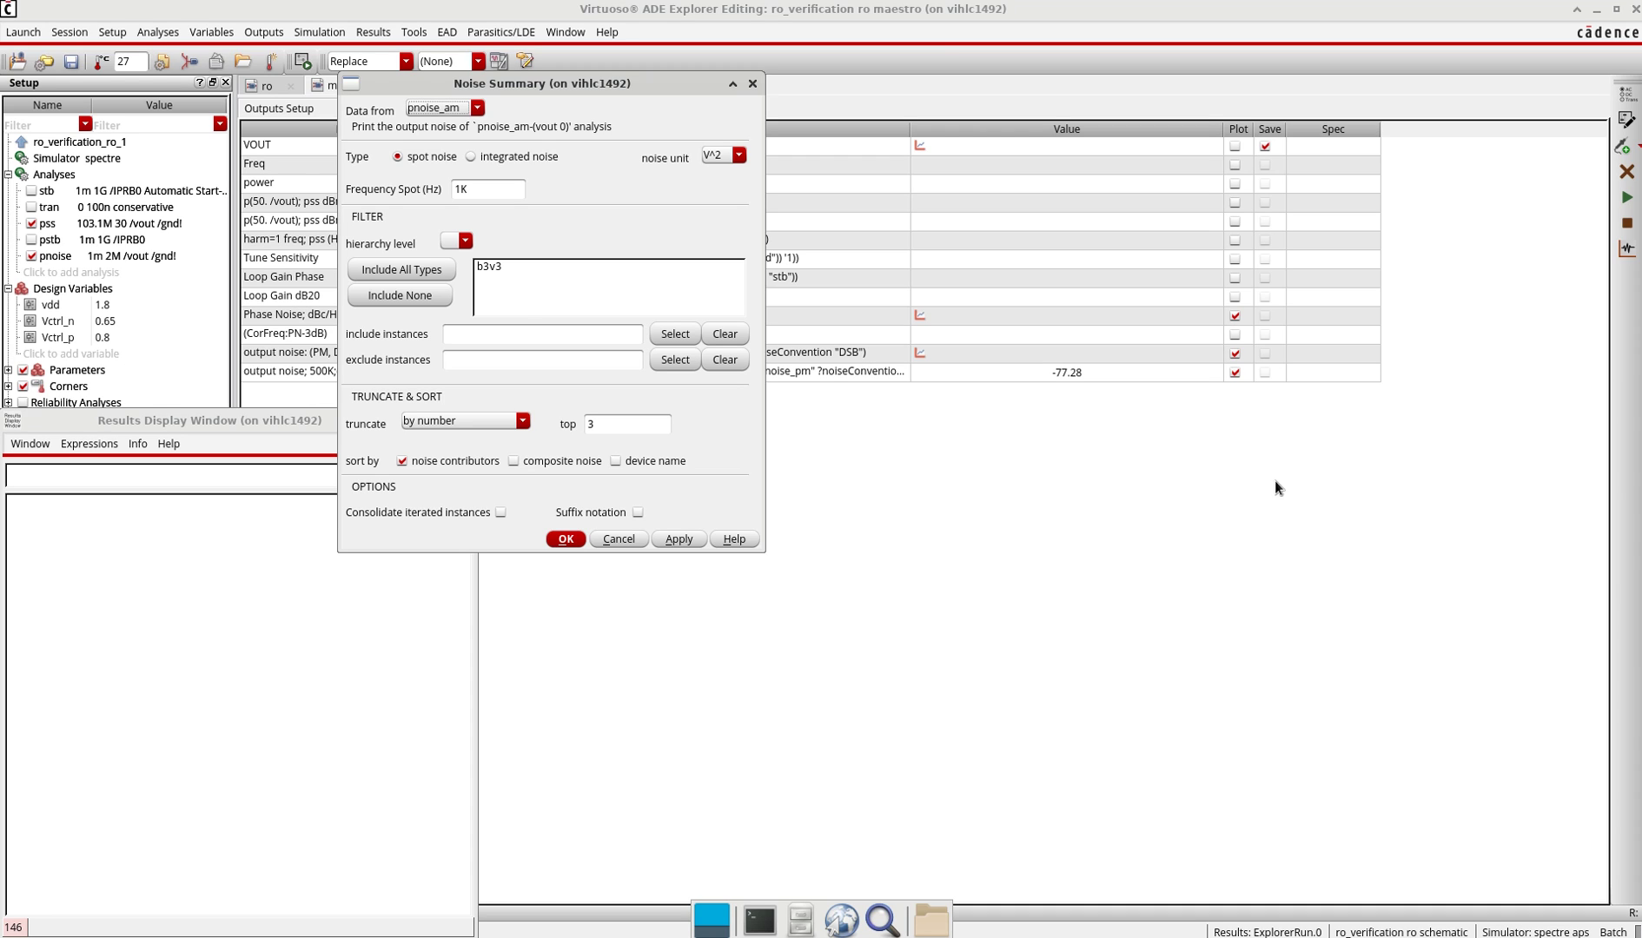
pyautogui.click(420, 113)
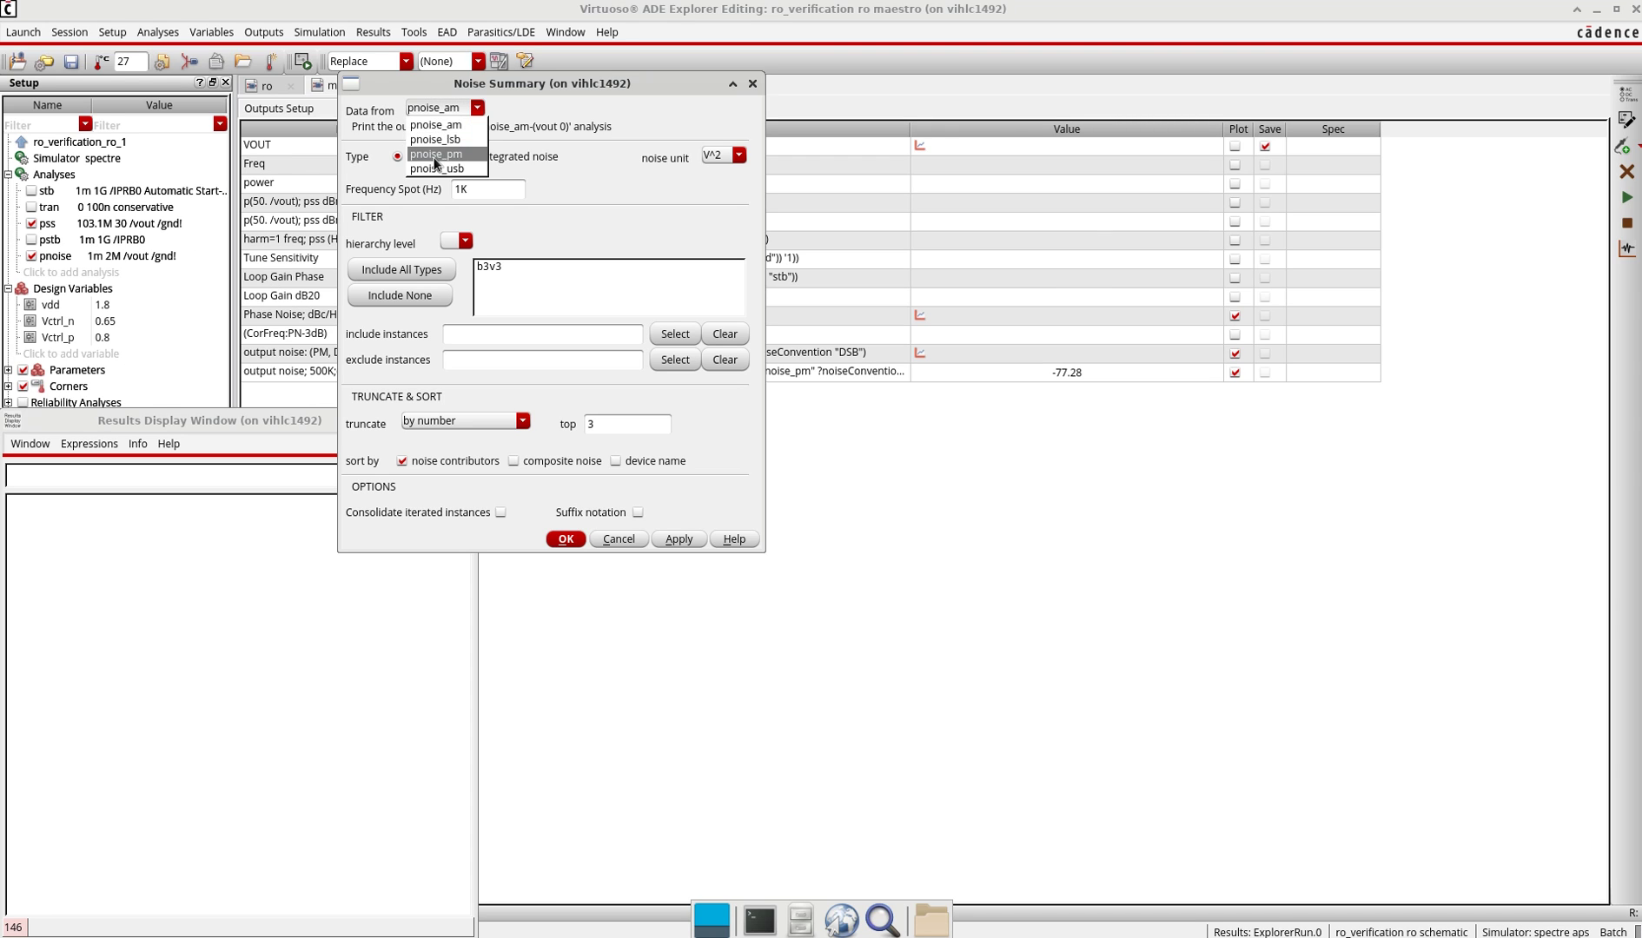
pyautogui.click(441, 109)
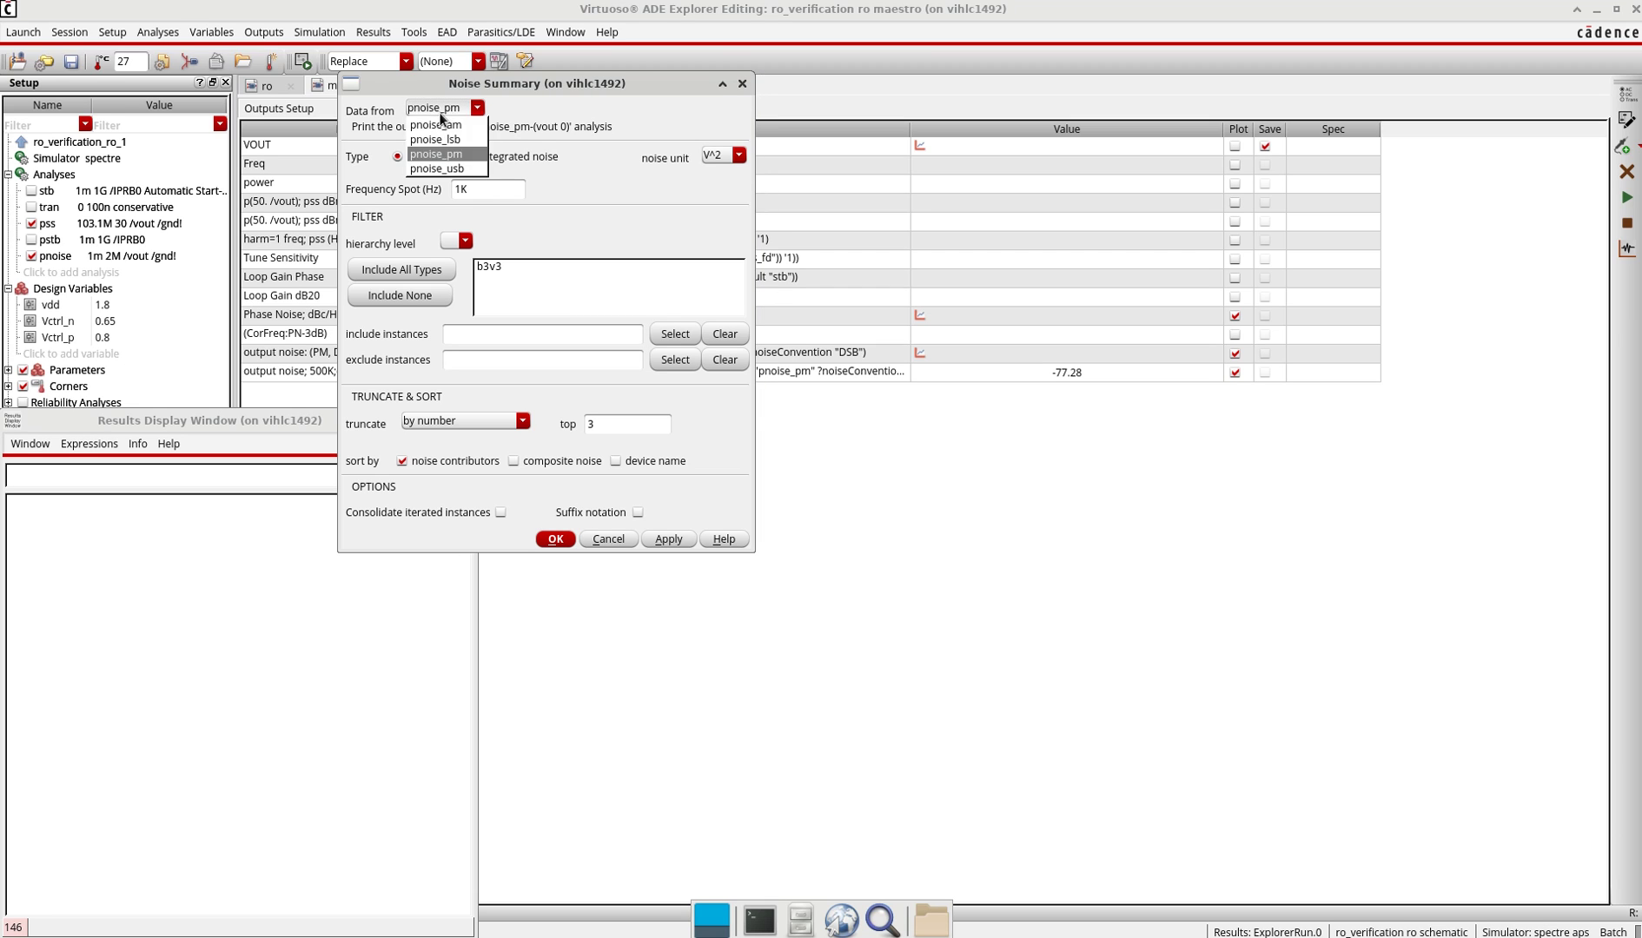
pyautogui.click(546, 175)
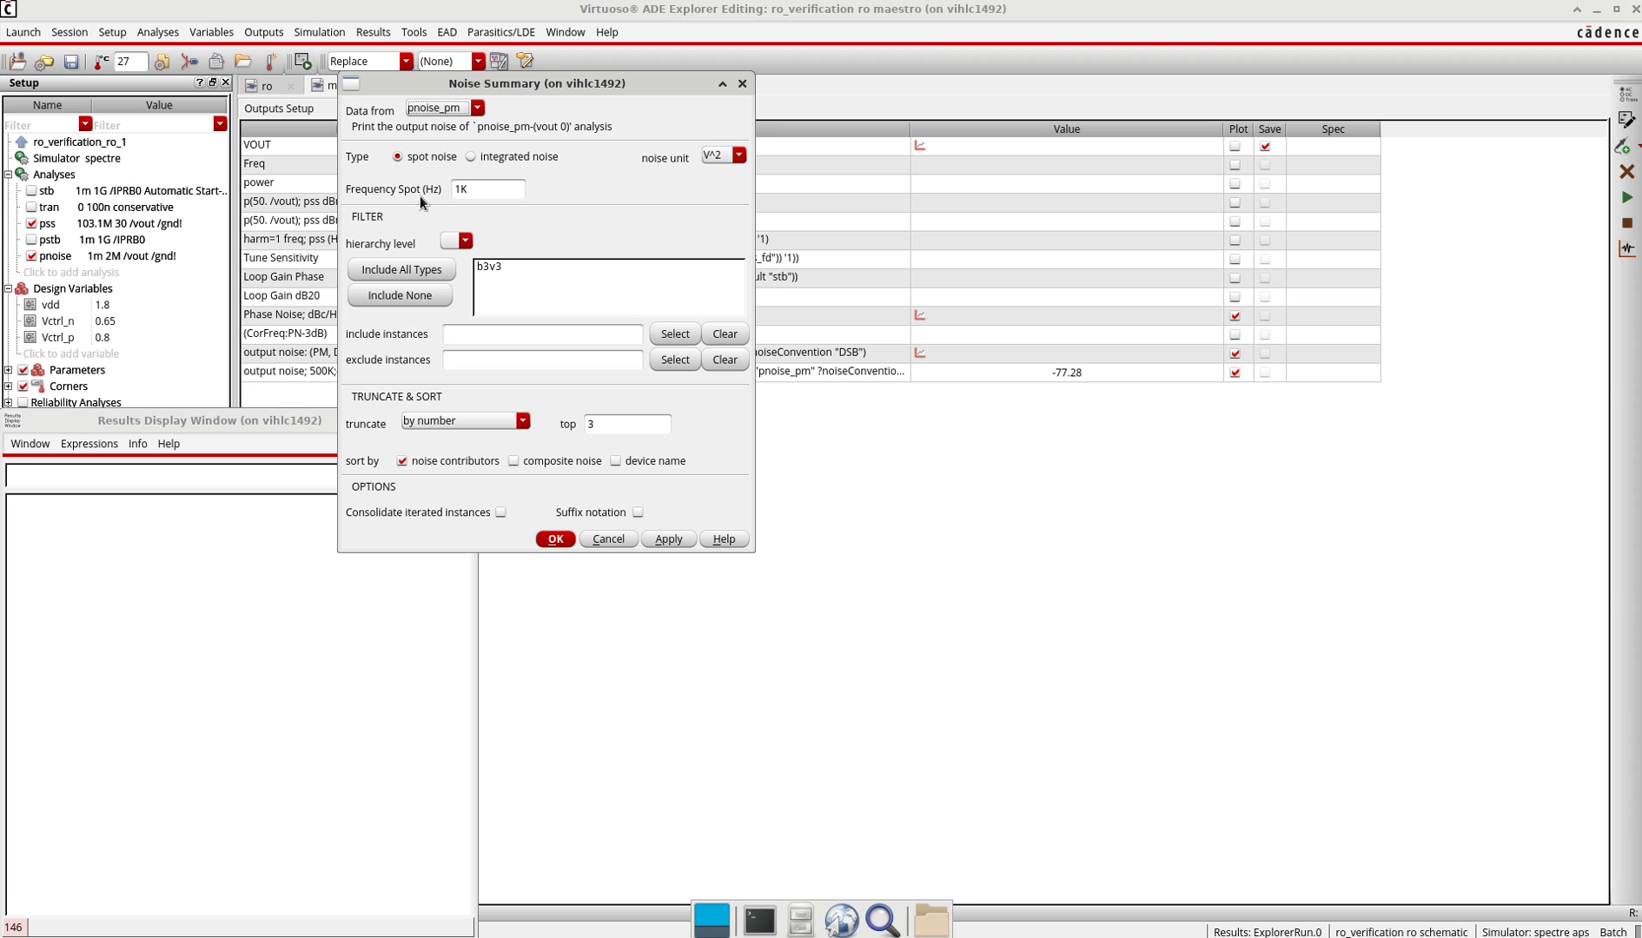
# Step: Set the spot frequency to 500K and truncate by number to the top 8 contributors
pyautogui.moveTo(460, 188); pyautogui.dragTo(446, 191)
pyautogui.write('500')
pyautogui.click(489, 266)
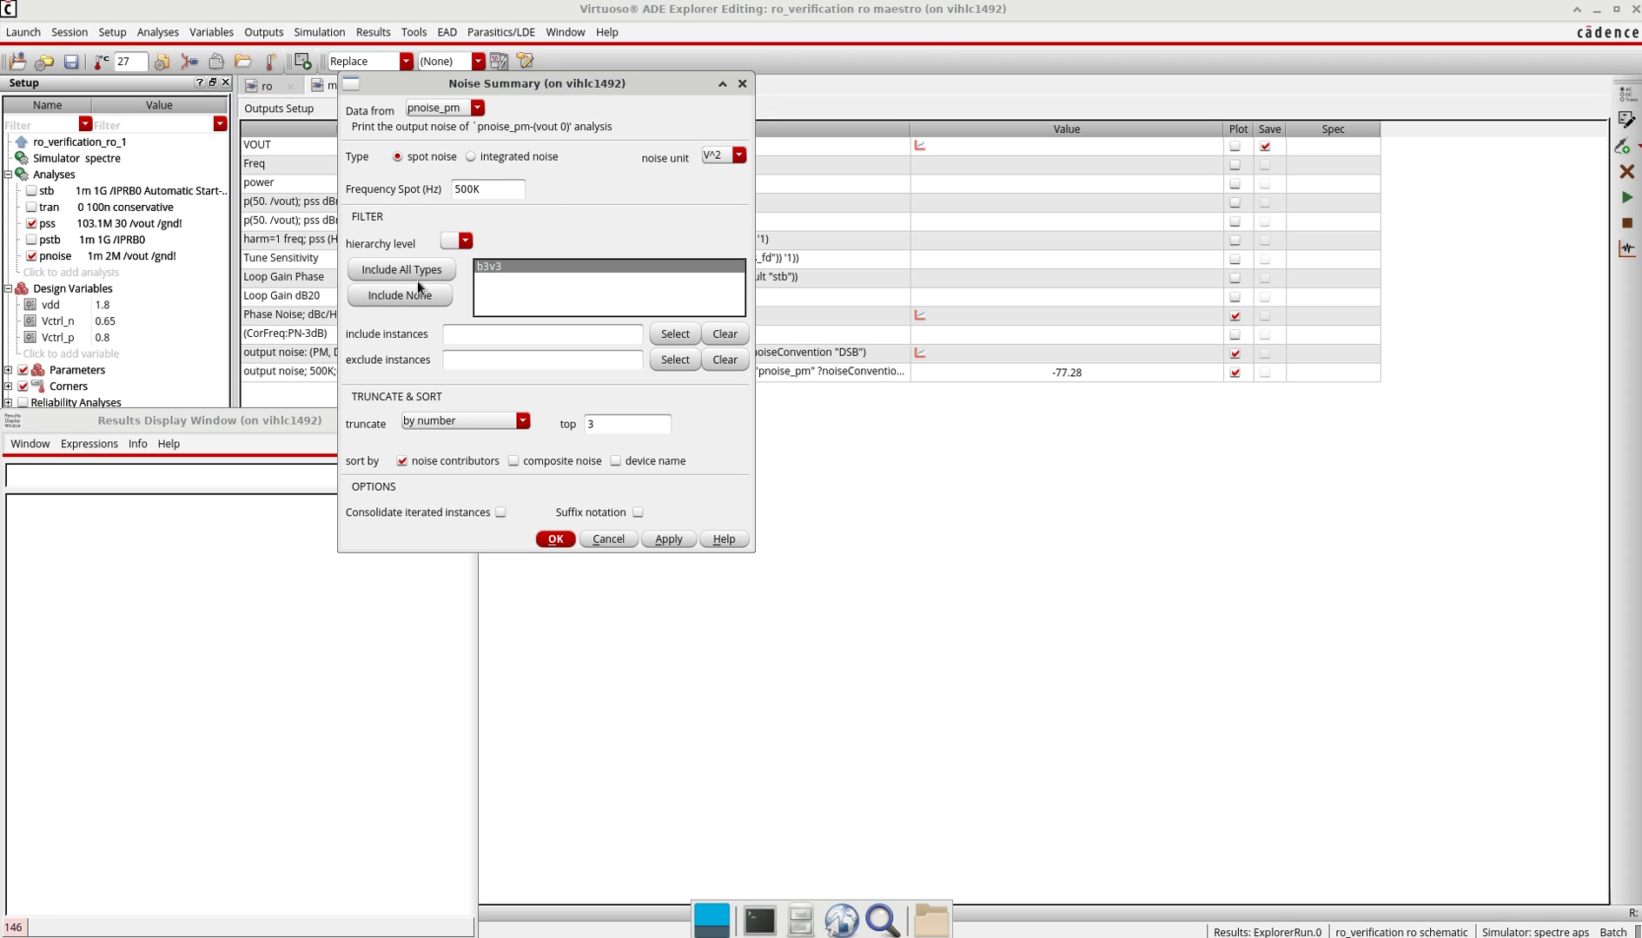
pyautogui.click(503, 420)
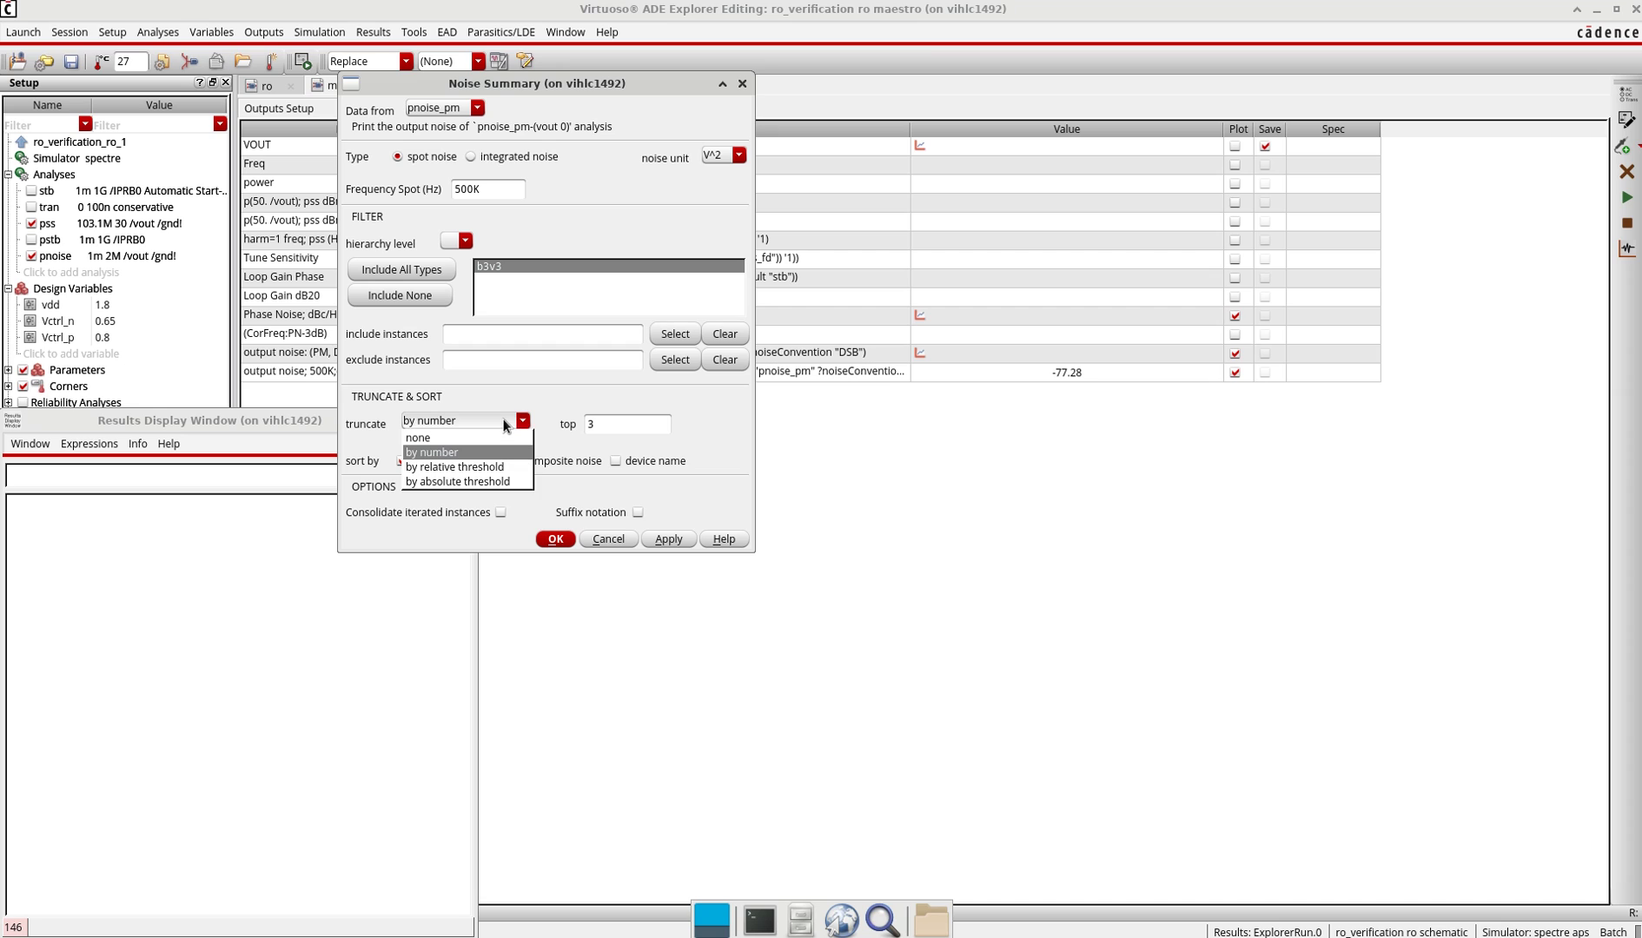
pyautogui.click(452, 454)
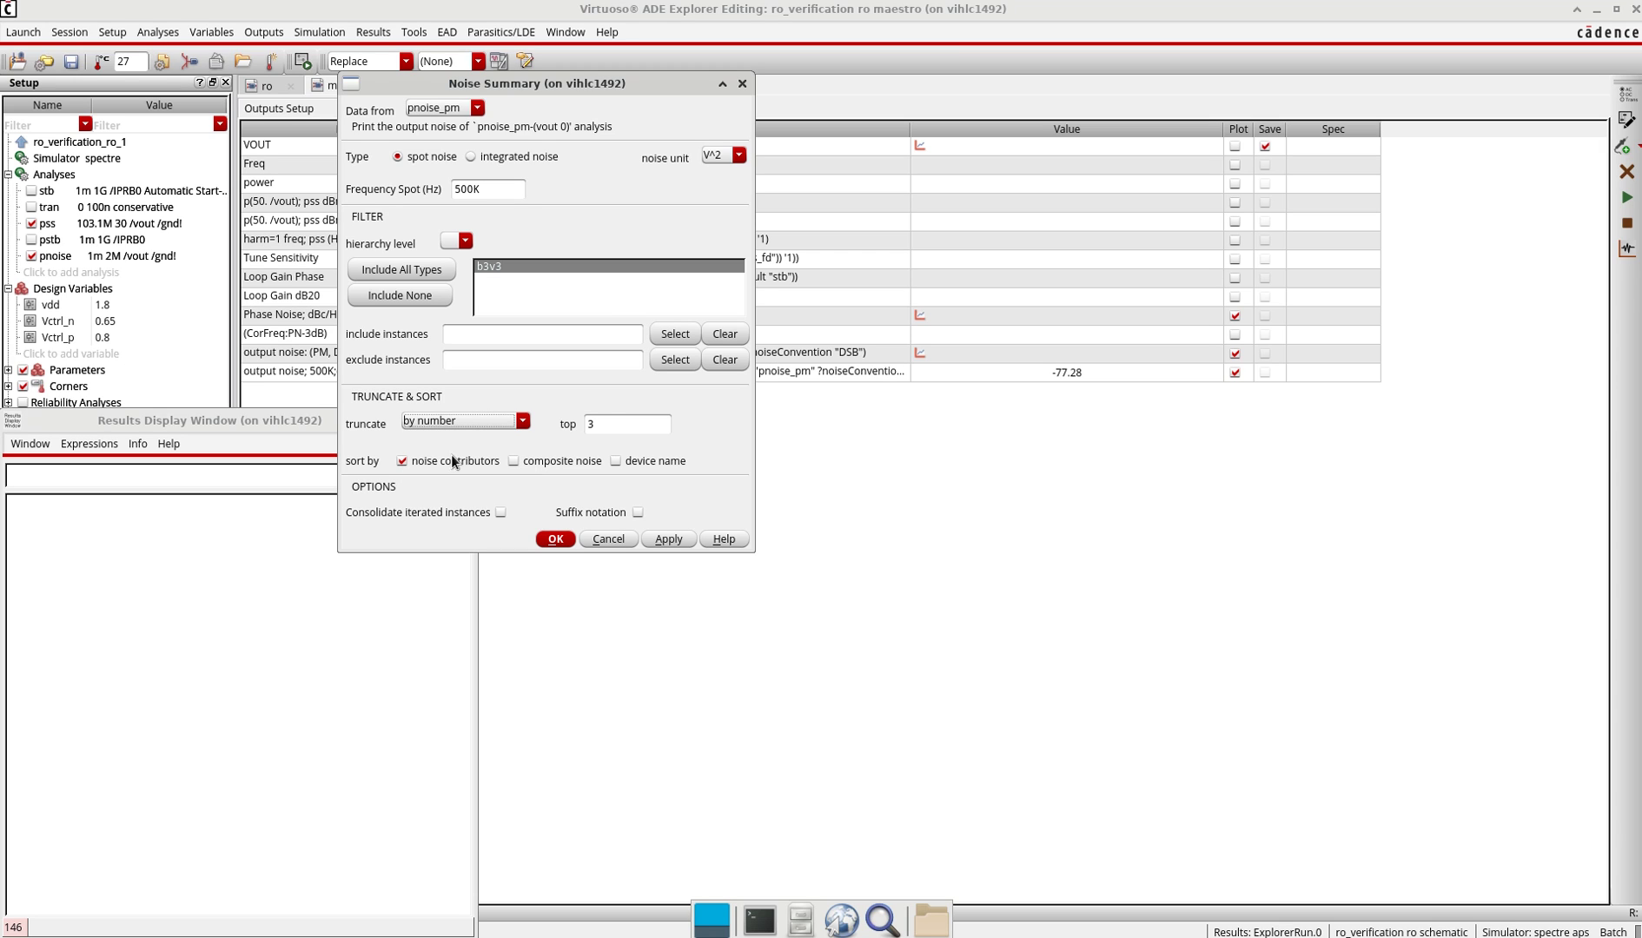
pyautogui.click(595, 424)
pyautogui.doubleClick(593, 426)
# Step: Generate the noise summary and inspect contributor rows from /I14/NM8 (22.27%) down to /I10/NM8
pyautogui.click(555, 540)
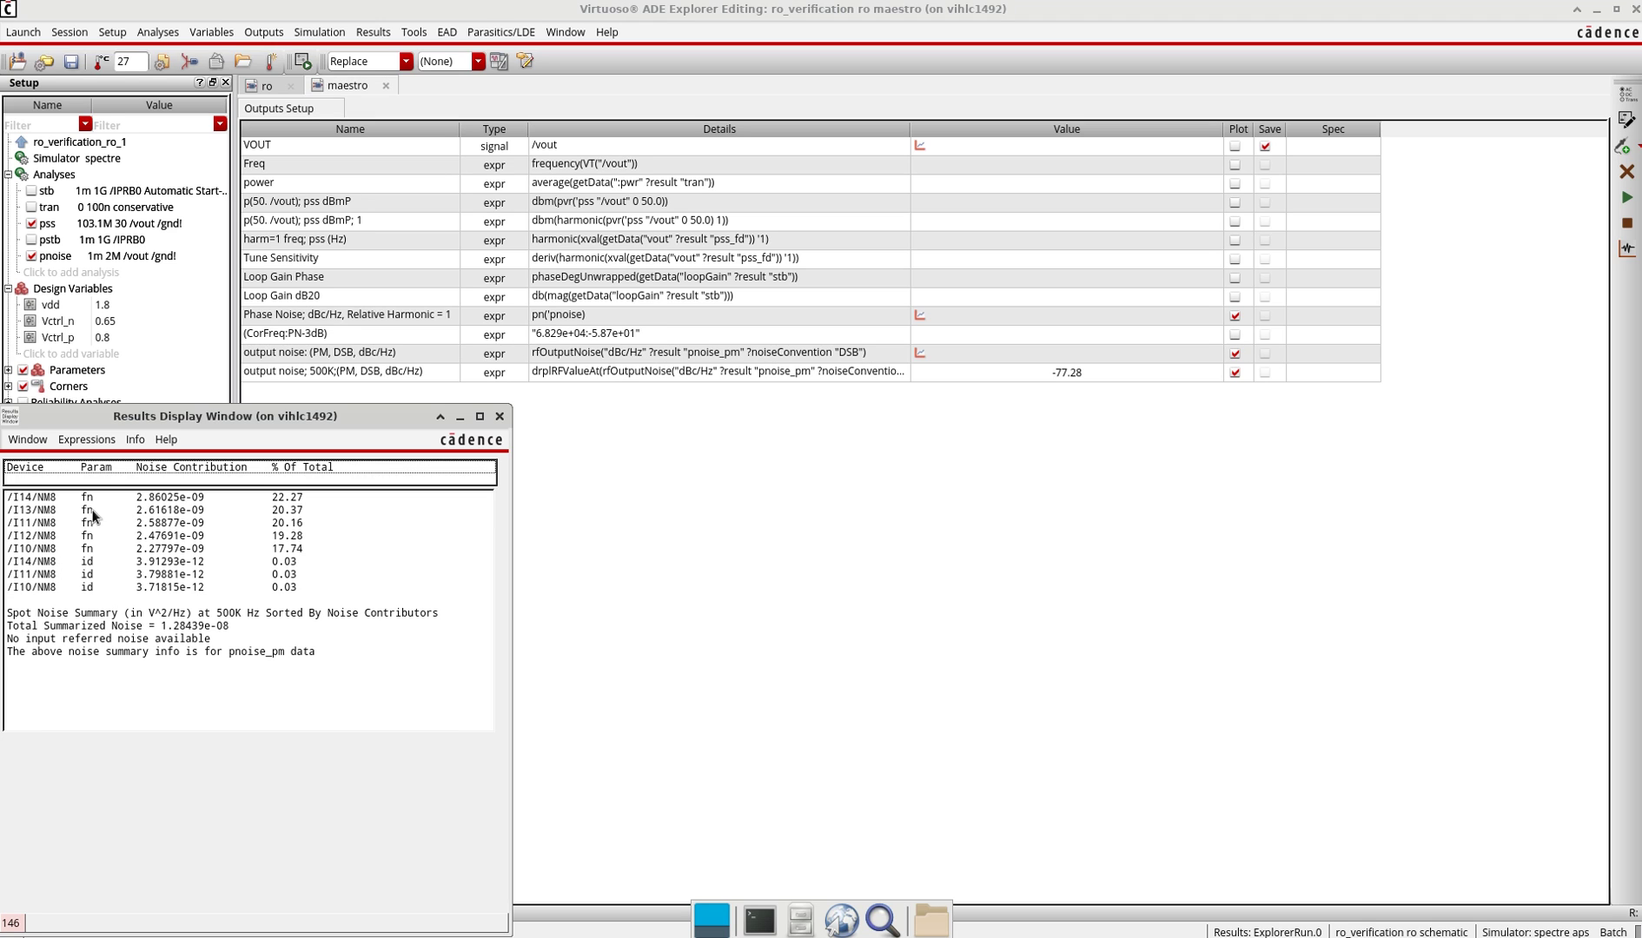
pyautogui.click(174, 499)
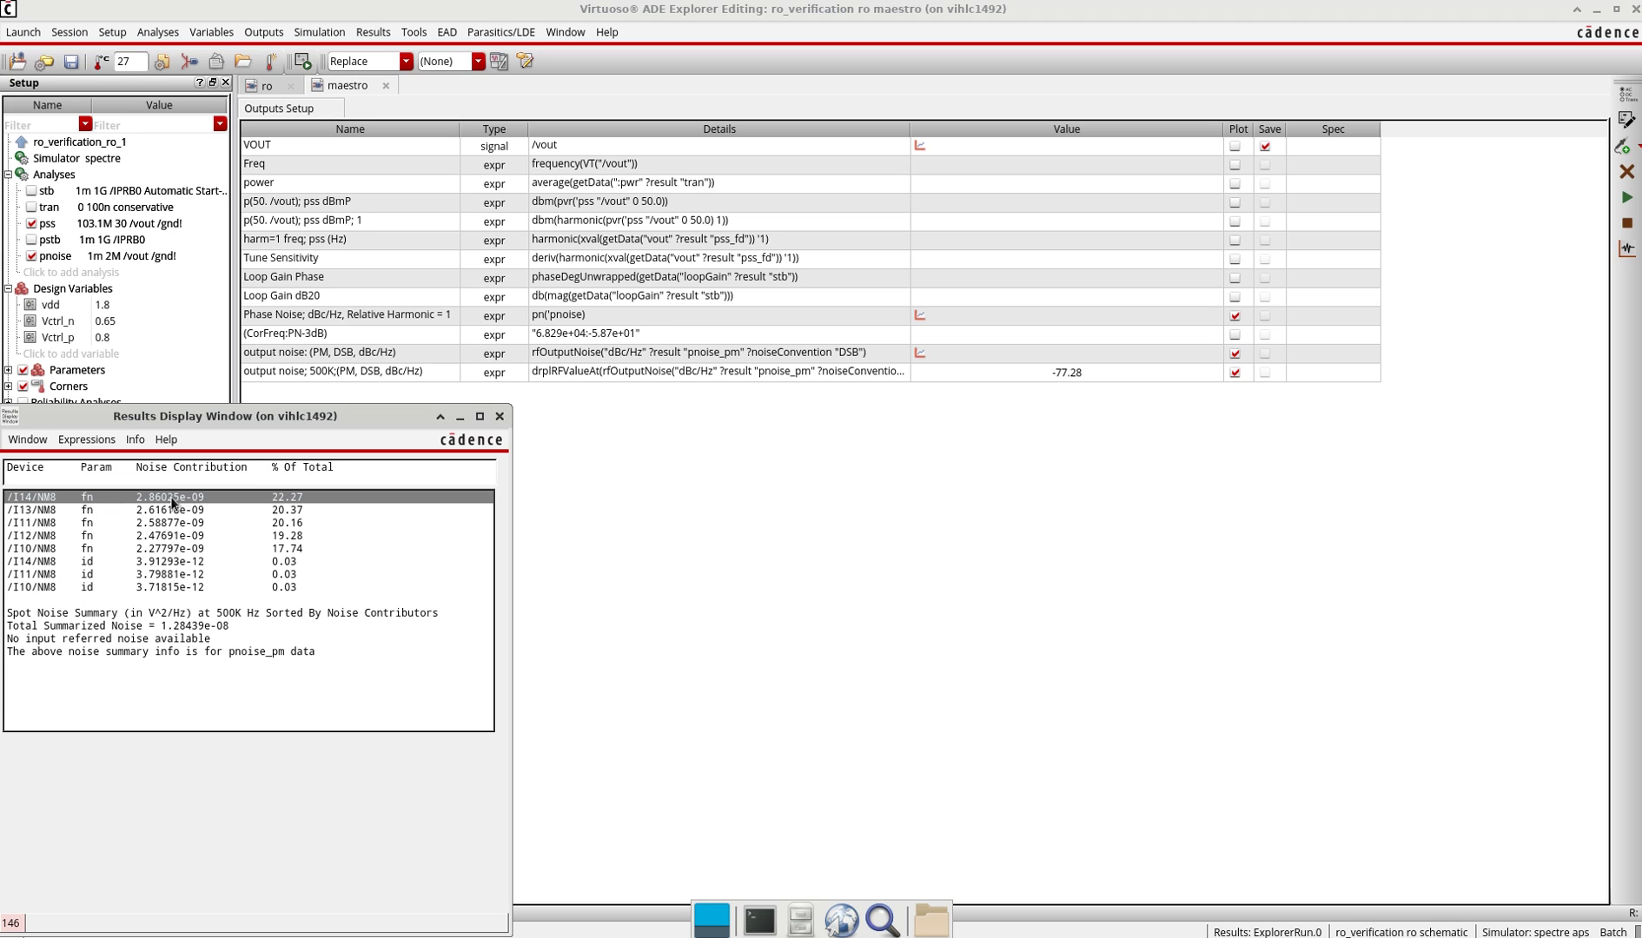
pyautogui.click(39, 511)
pyautogui.click(35, 525)
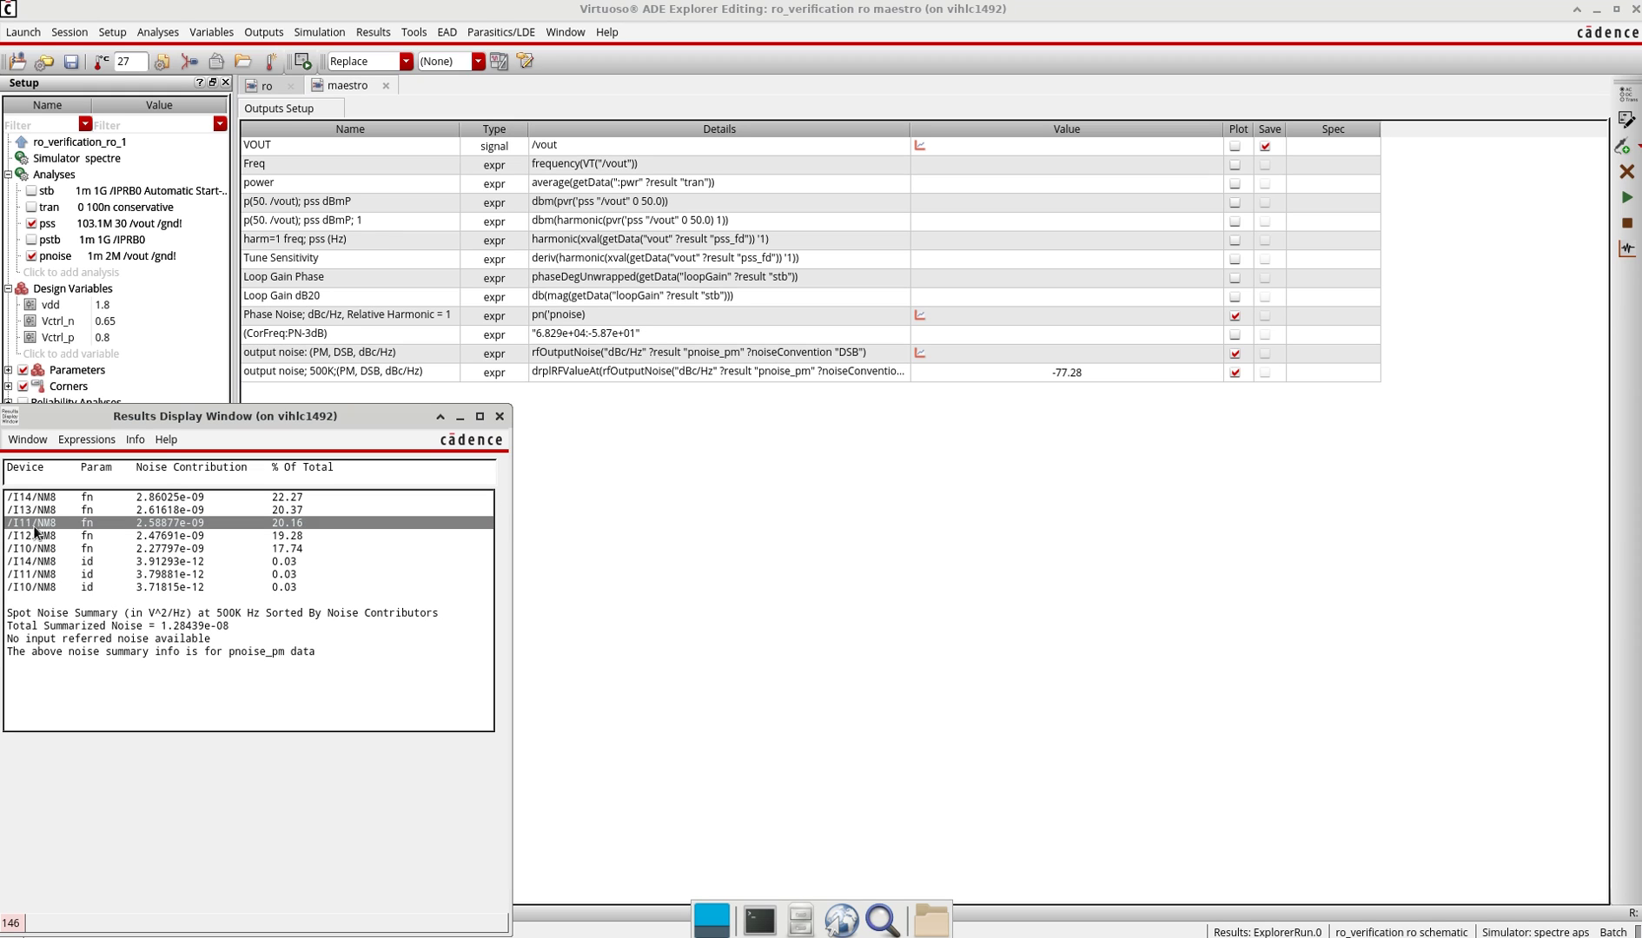
pyautogui.click(23, 537)
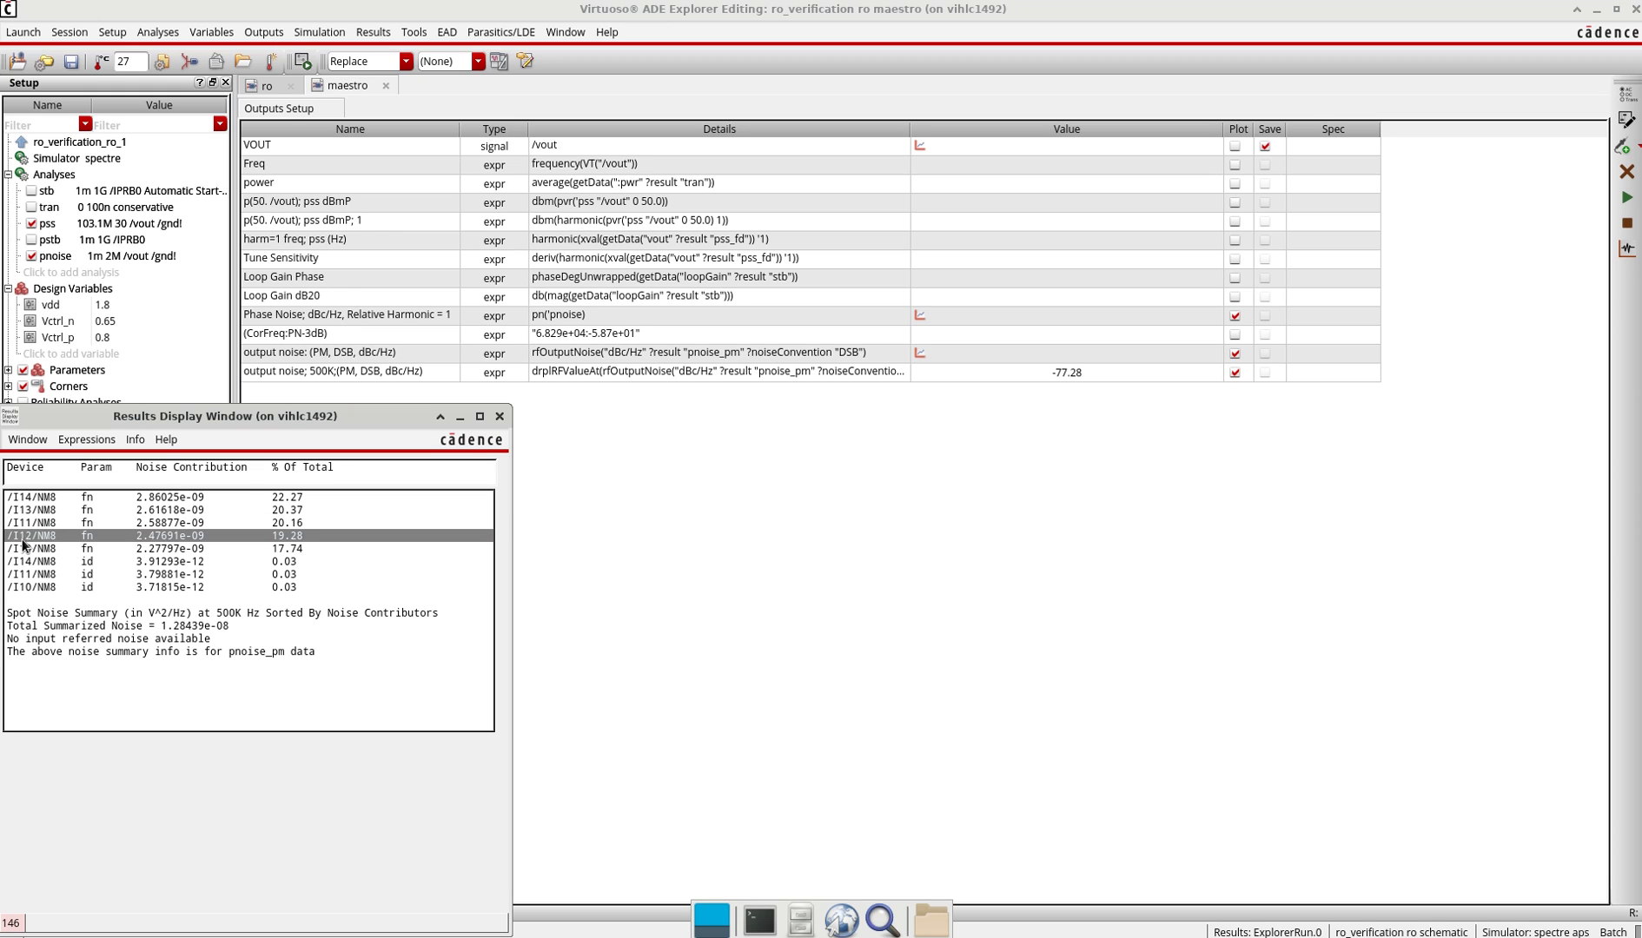
pyautogui.click(23, 550)
pyautogui.click(24, 563)
pyautogui.click(25, 576)
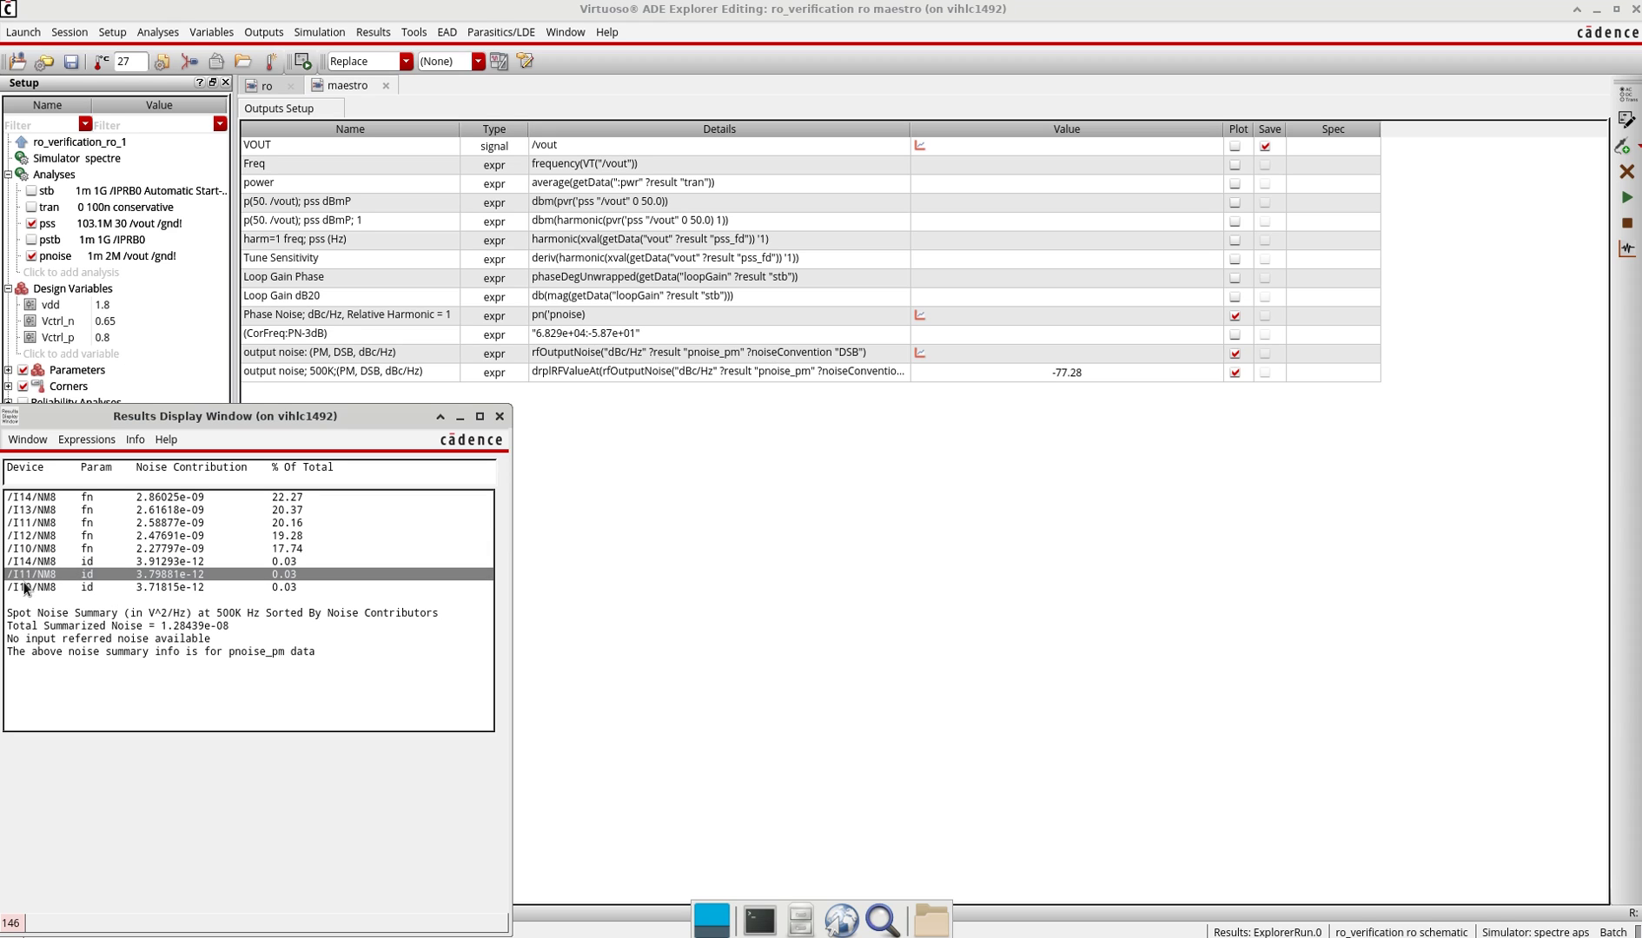
pyautogui.click(25, 589)
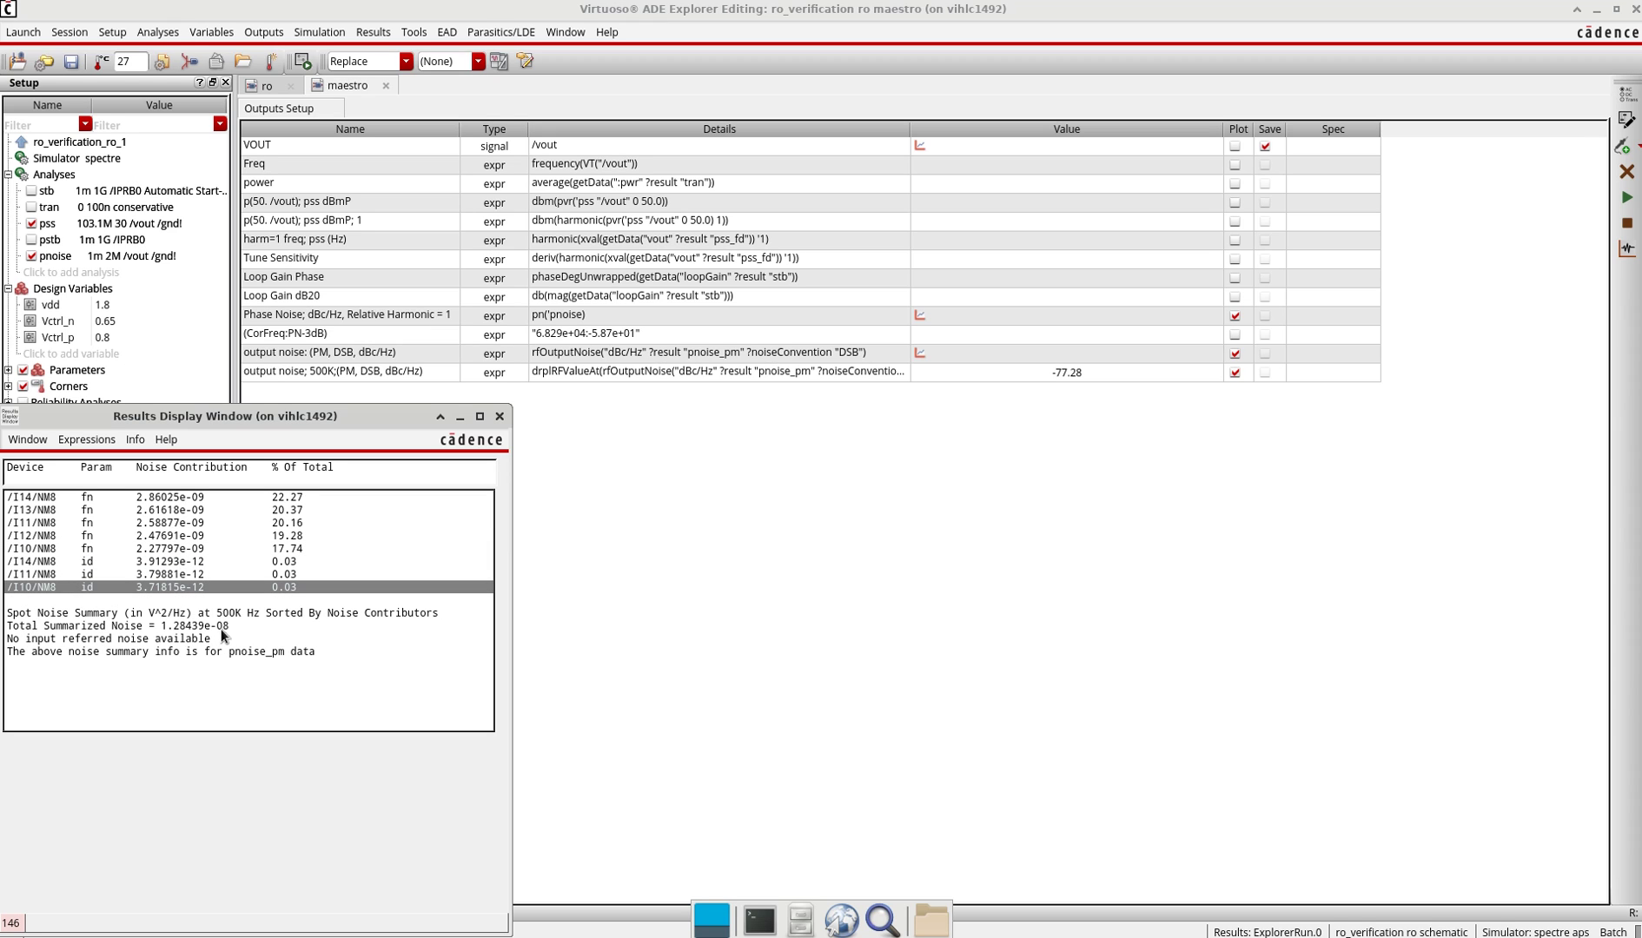
# Step: Review the 500K spot-noise and total-noise summary lines, then return to the outputs setup
pyautogui.click(237, 614)
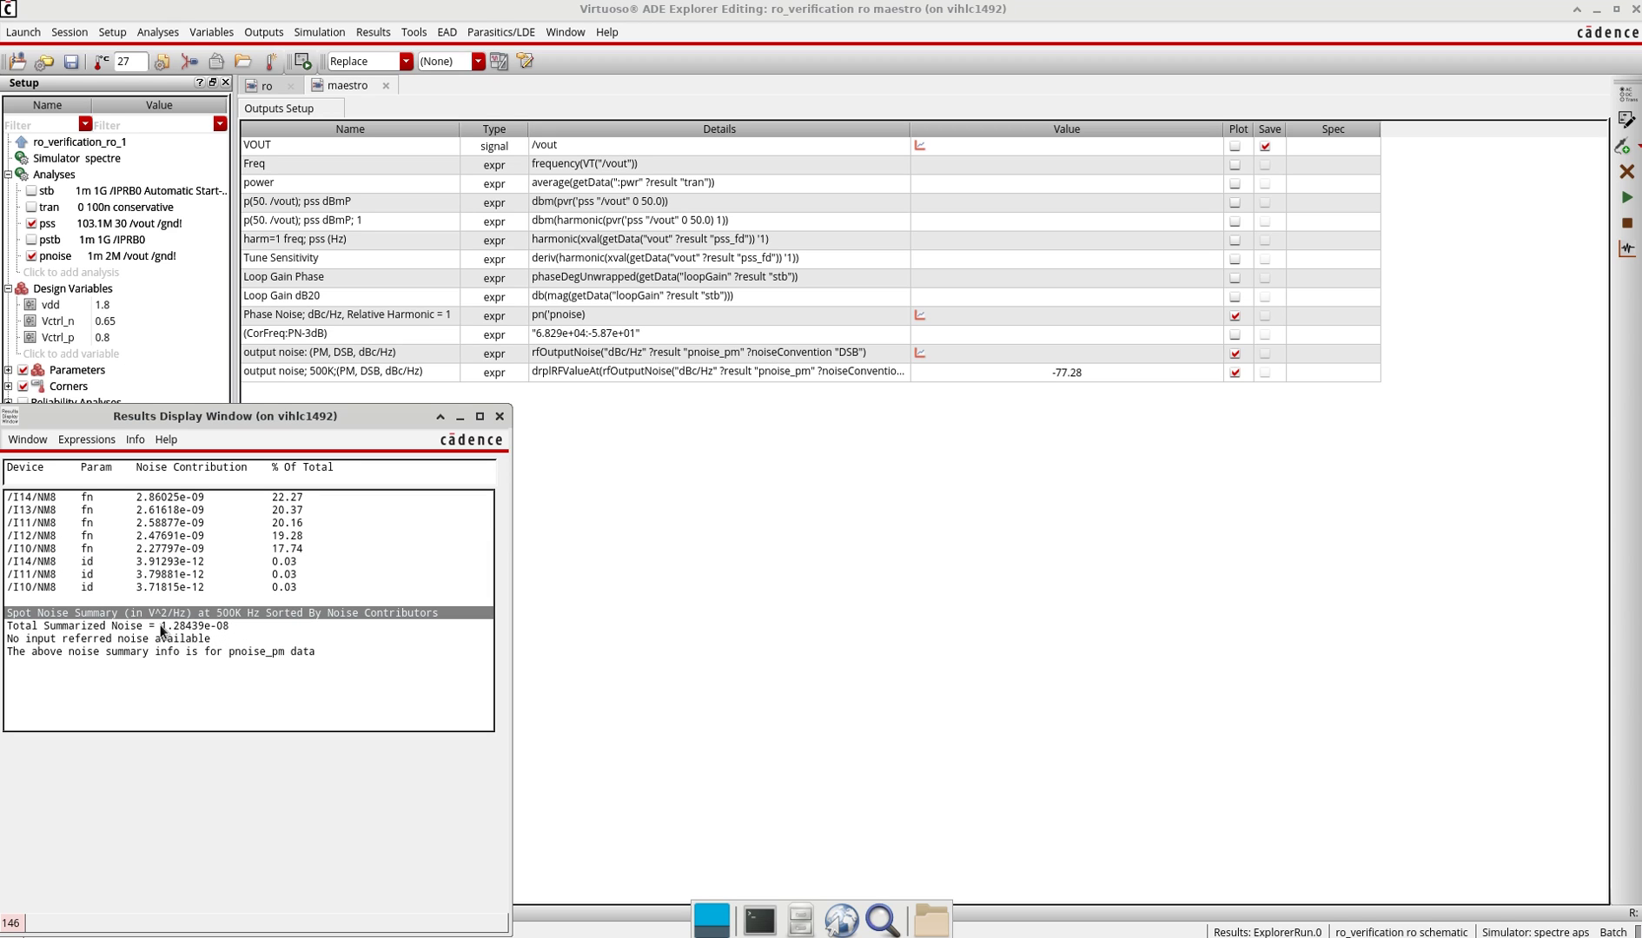
pyautogui.click(222, 626)
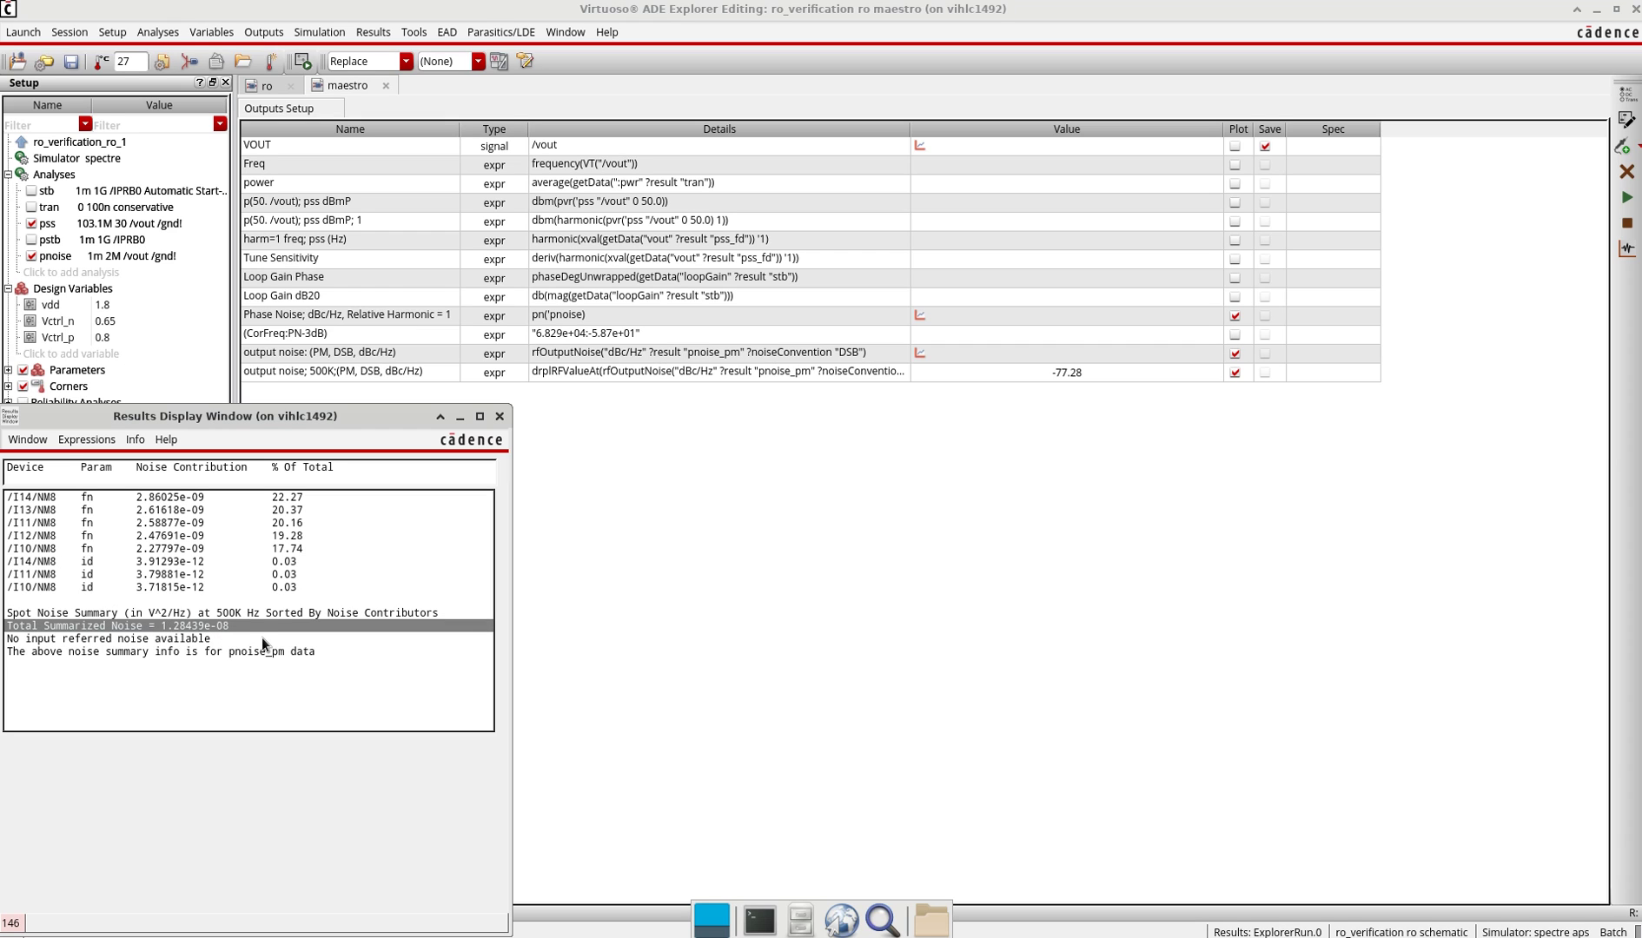
pyautogui.click(720, 667)
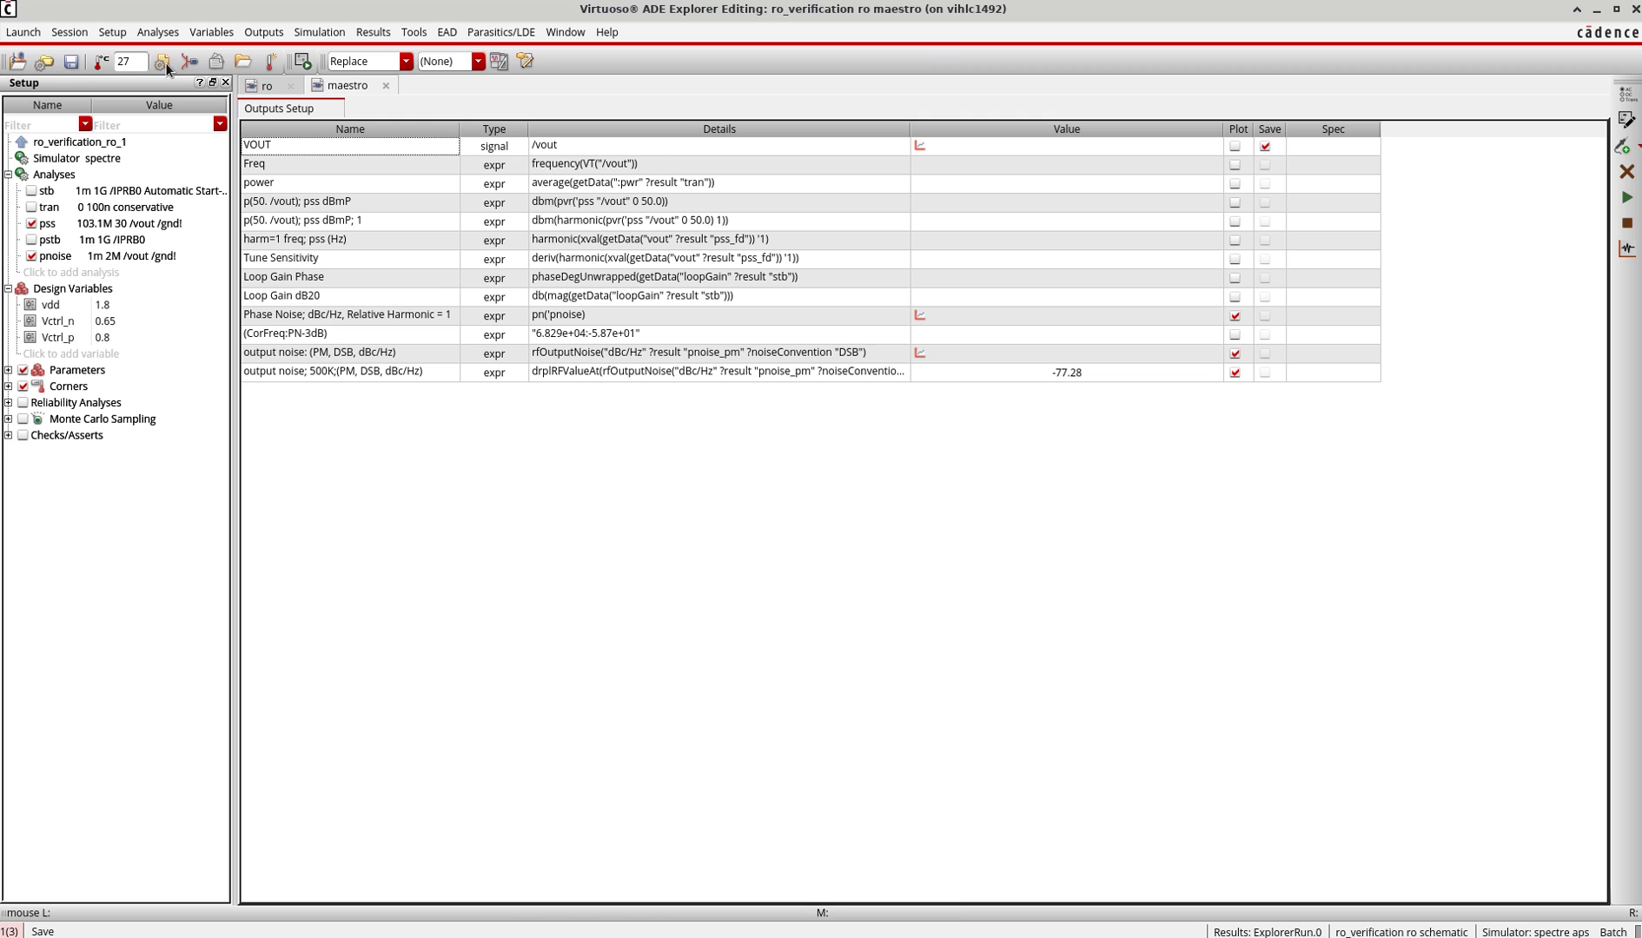
# Step: Bring the six-stage ro inverter-chain schematic with its output buffer back into view
pyautogui.click(263, 86)
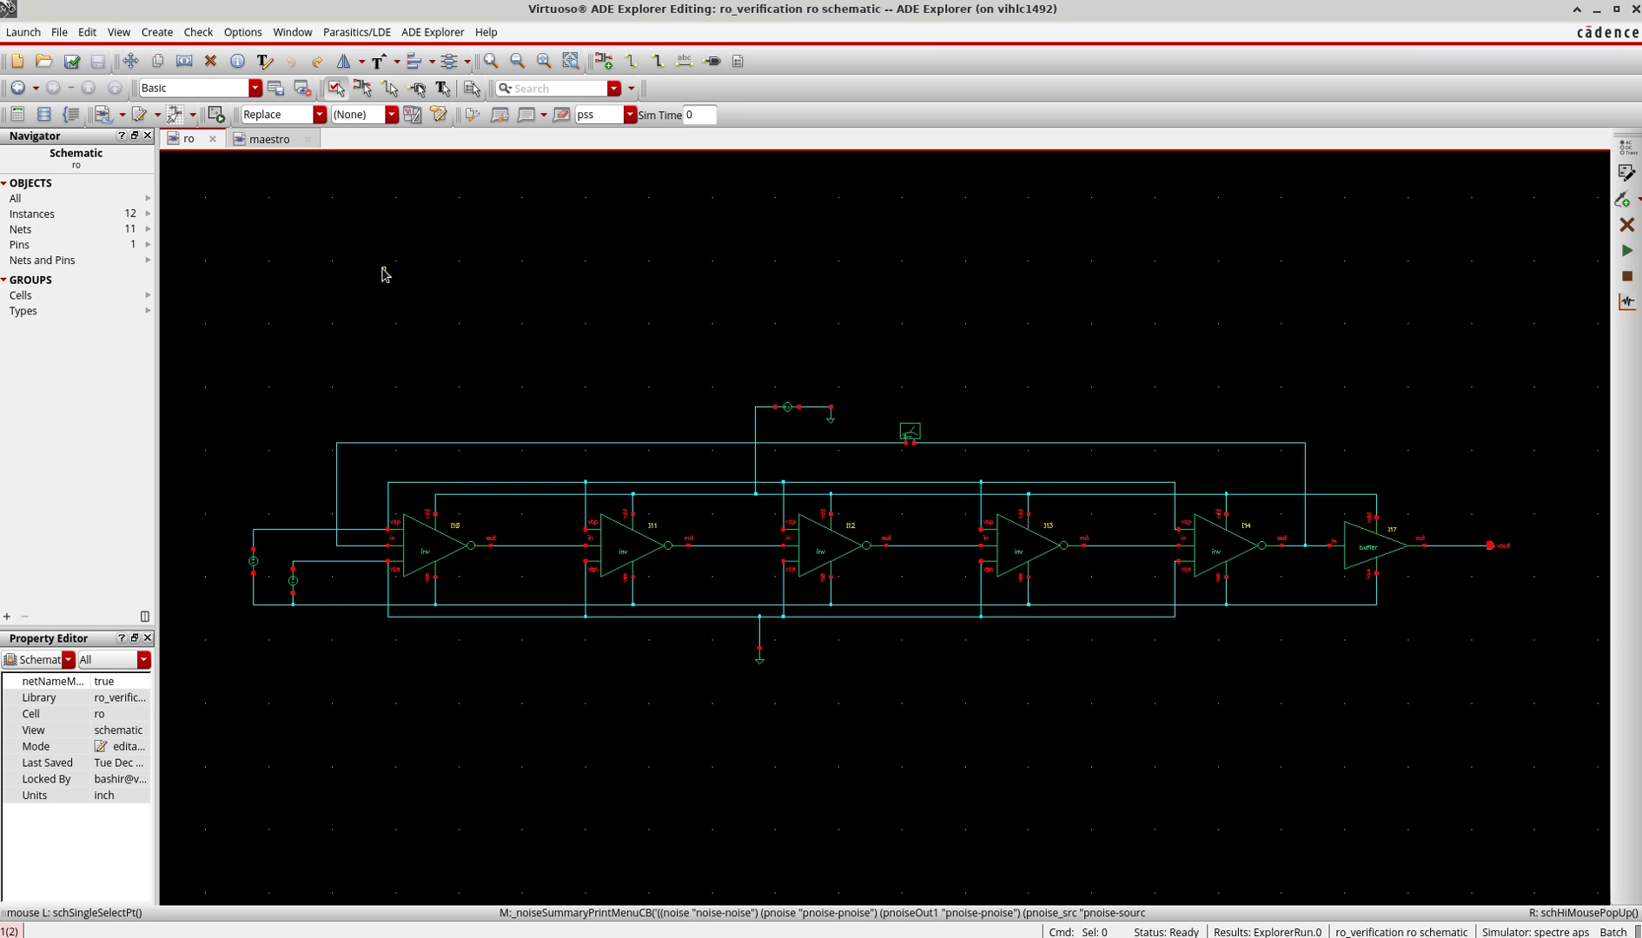